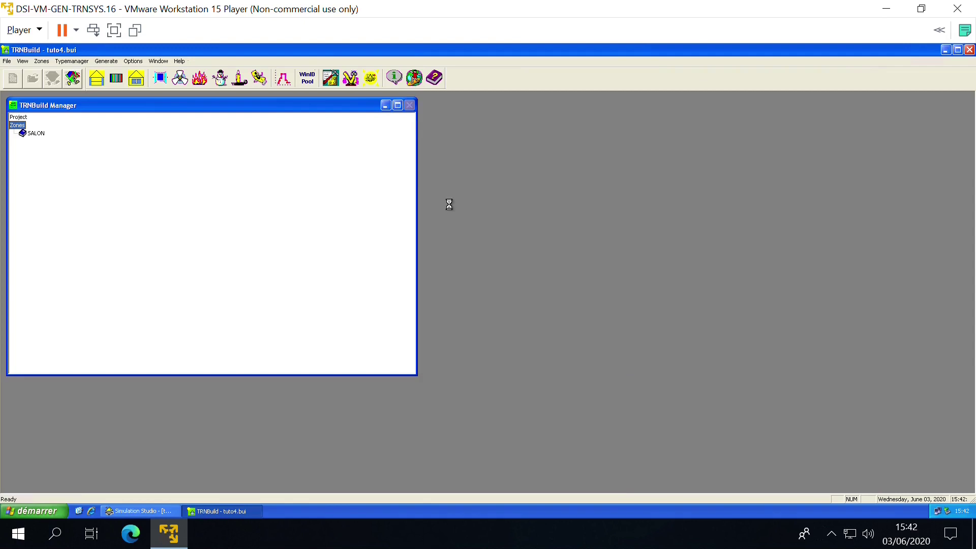
Step: Open the Building component for editing in TRNBuild and display the project's outputs
key("alt+F4")
left_click(635, 181)
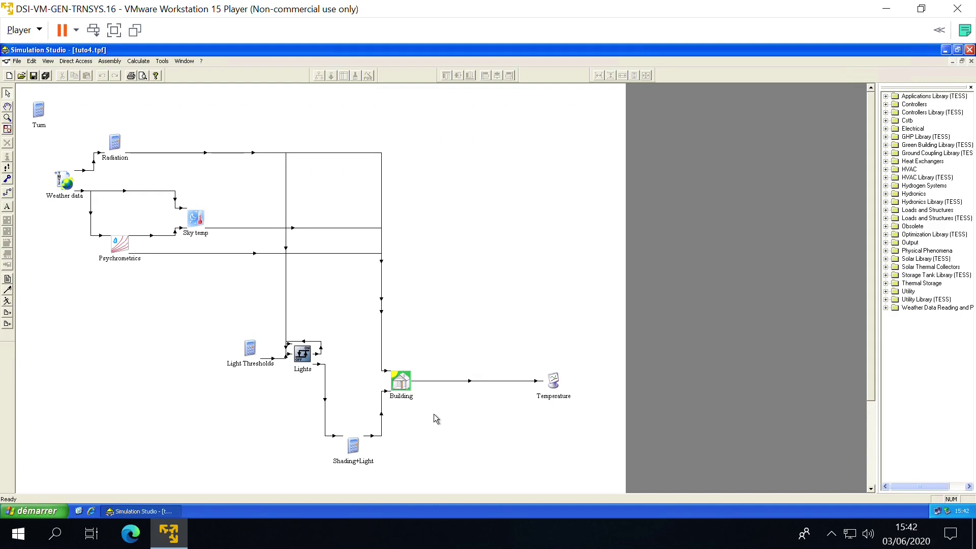
right_click(410, 392)
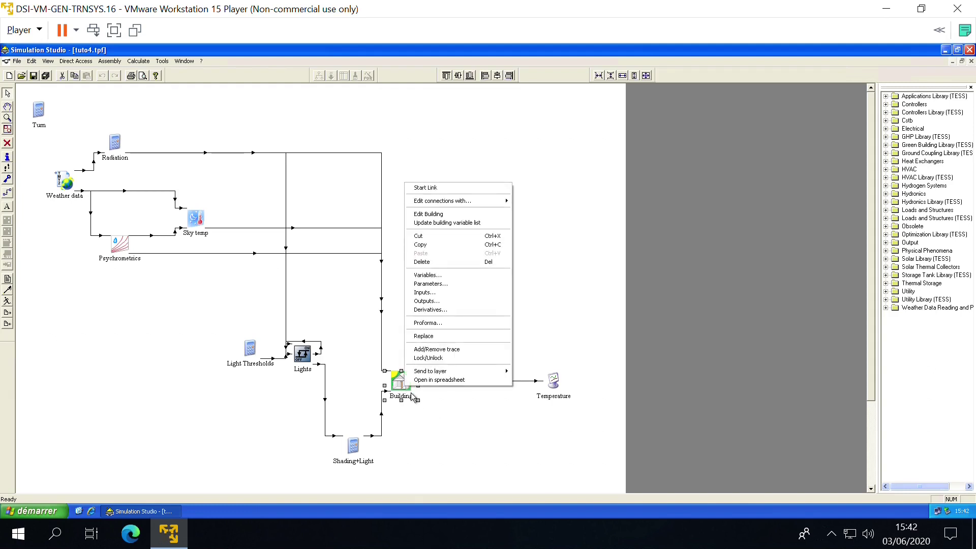
left_click(445, 219)
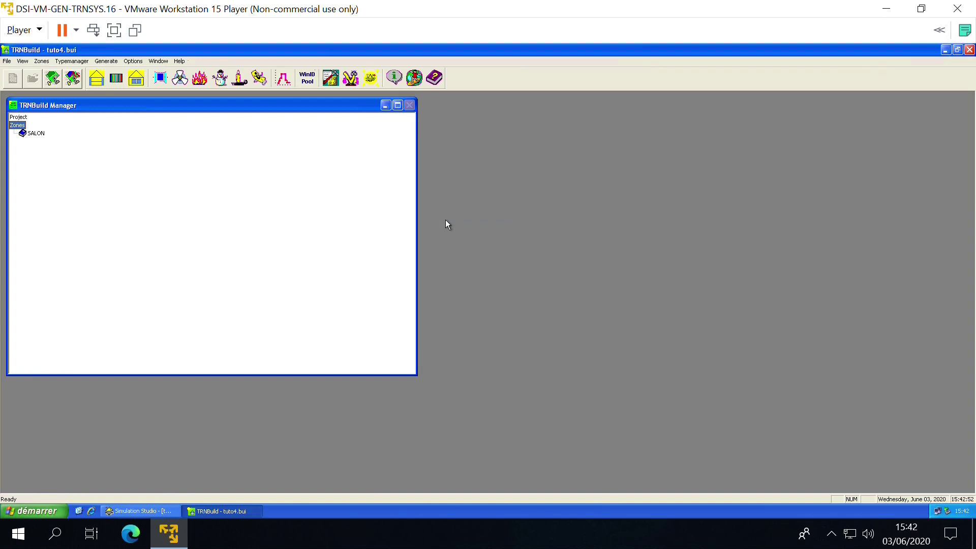
double_click(18, 117)
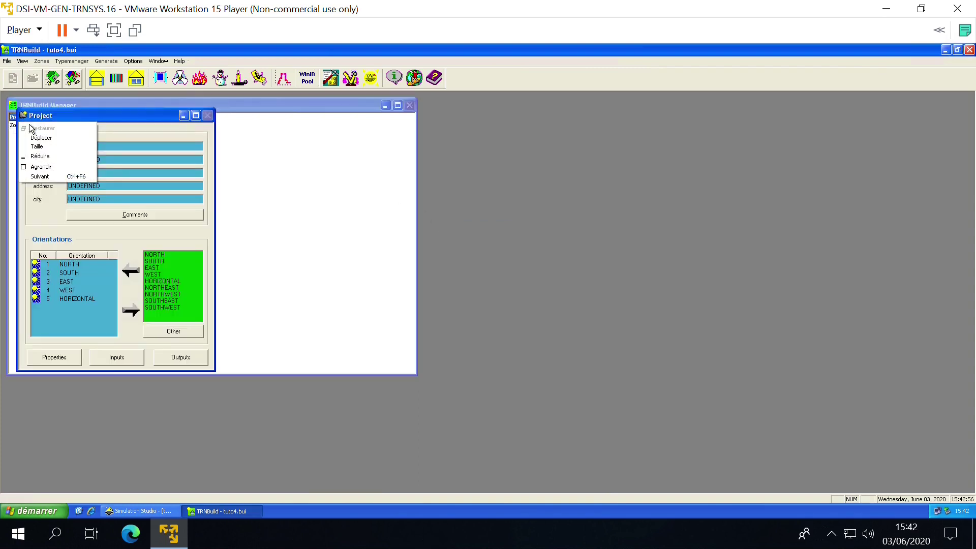
left_click(182, 366)
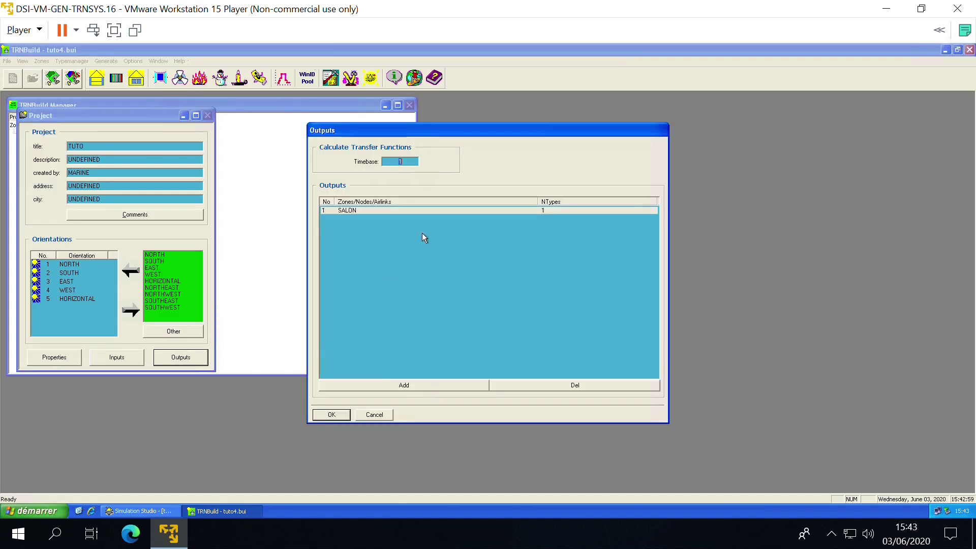
Step: Create a new user-defined project output entry and assign the SALON thermal zone to it
left_click(427, 390)
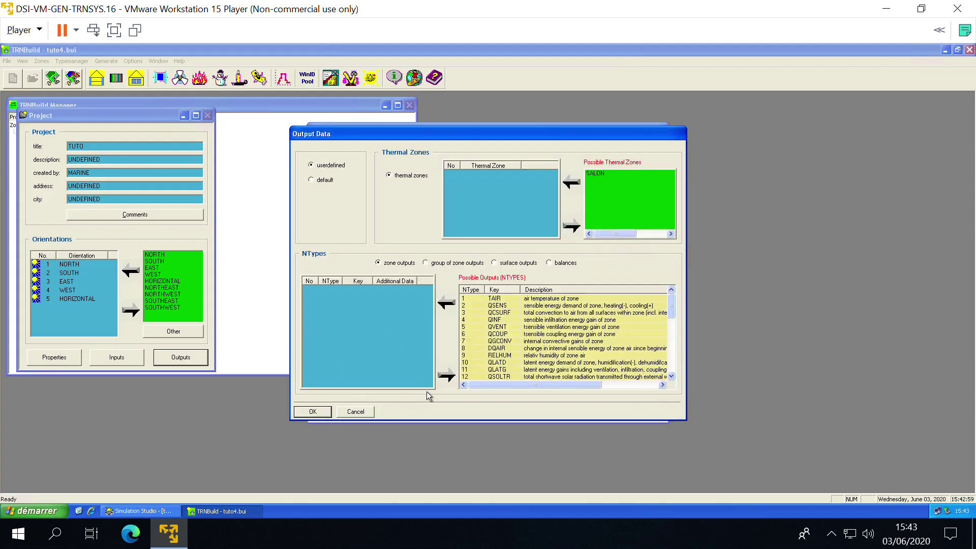
left_click(607, 181)
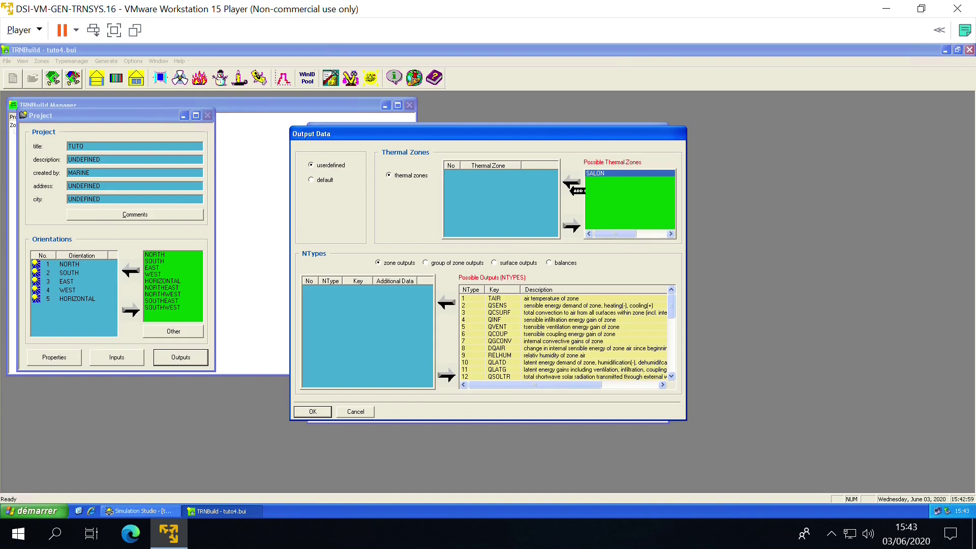
left_click(571, 184)
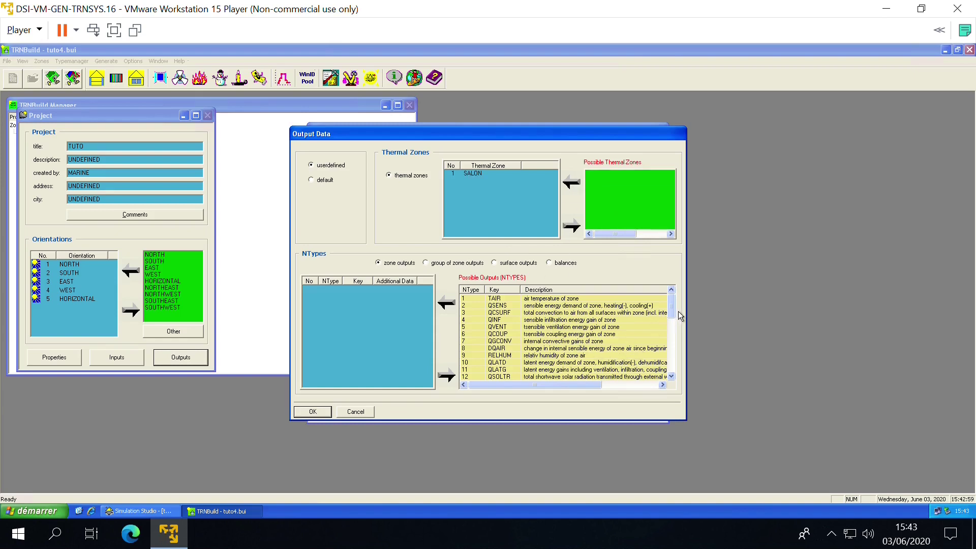
Step: Add zone outputs NType 30 (QHEAT) and NType 31 (QCOOL) to the SALON entry and confirm the project outputs
left_click_drag(679, 312, 677, 346)
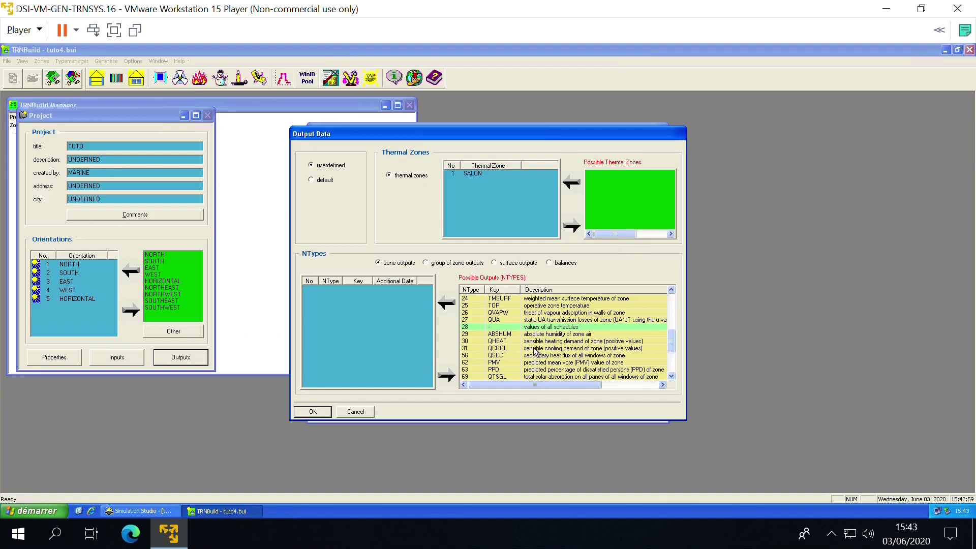
left_click_drag(534, 341, 447, 310)
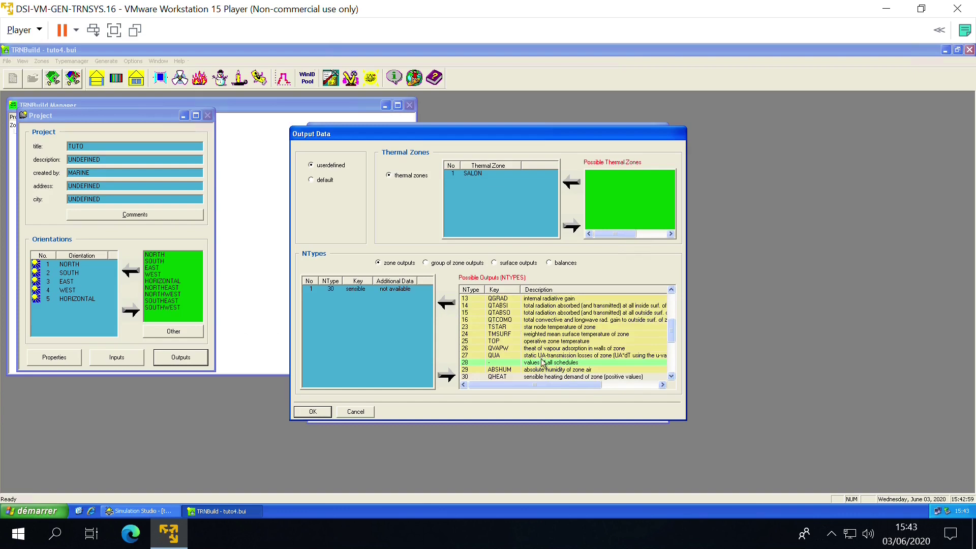
left_click(671, 376)
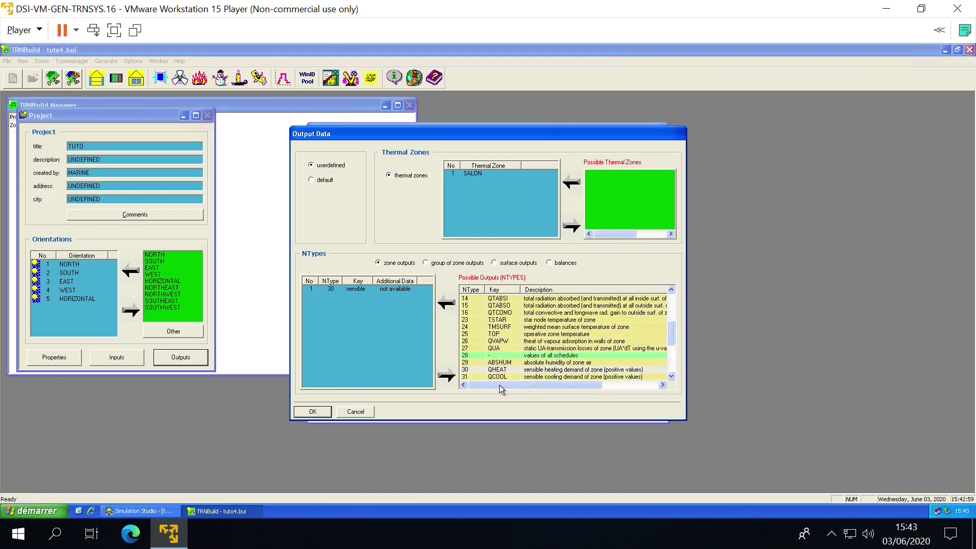
left_click_drag(500, 377, 451, 302)
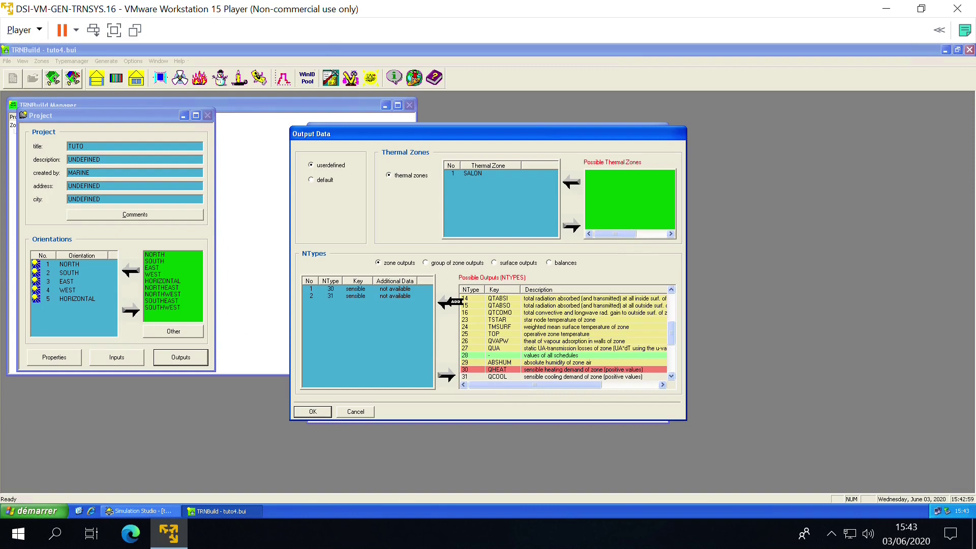
left_click(321, 416)
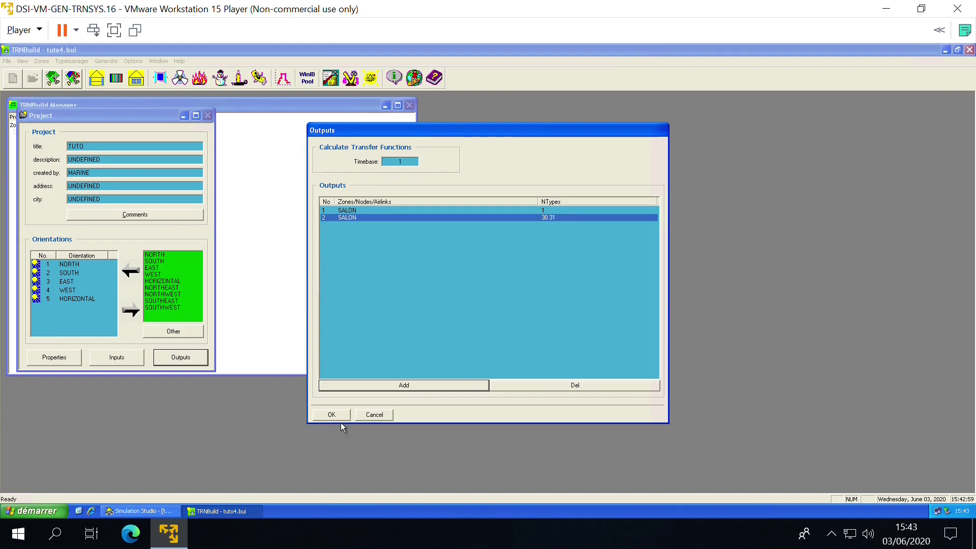
key("Return")
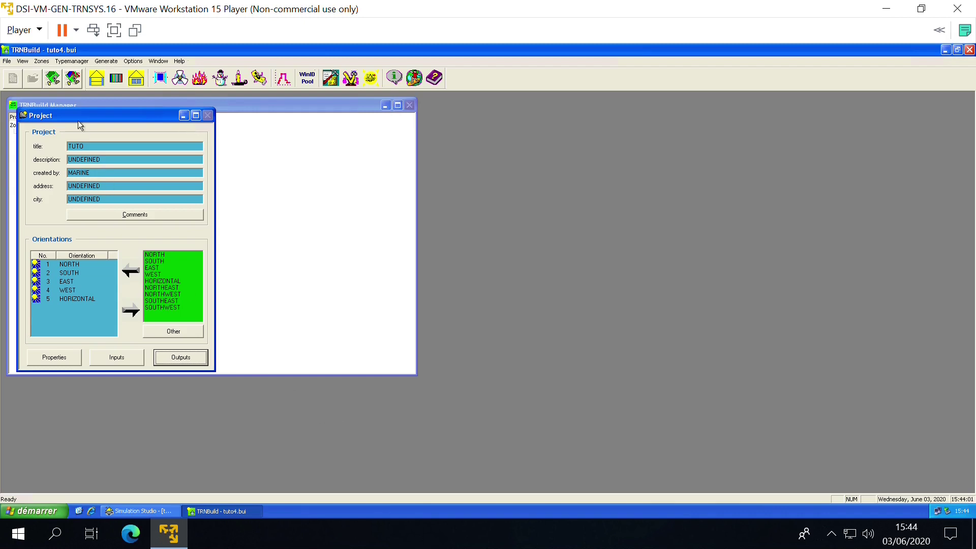
Step: Save the building description, return to Simulation Studio and update the Building component's variable list
left_click(57, 86)
key("alt+F4")
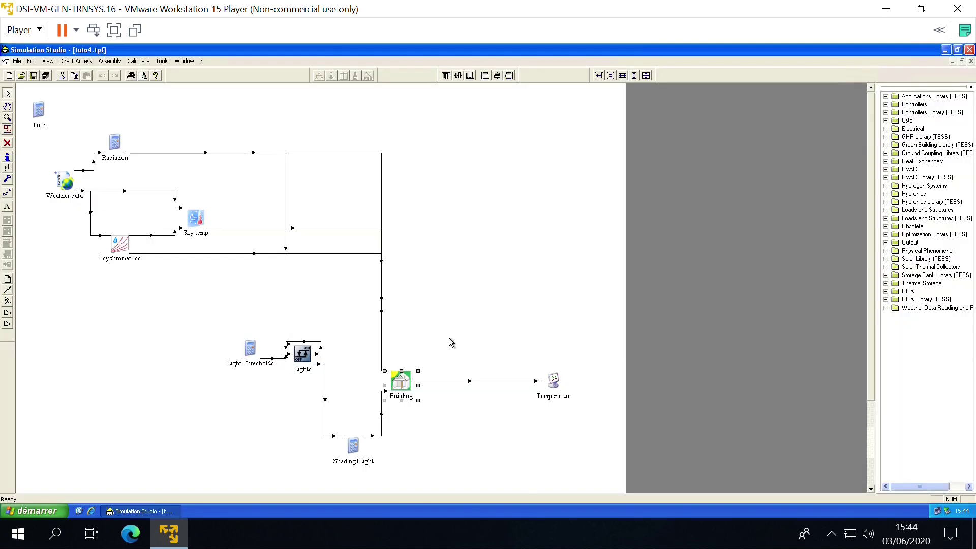
right_click(411, 389)
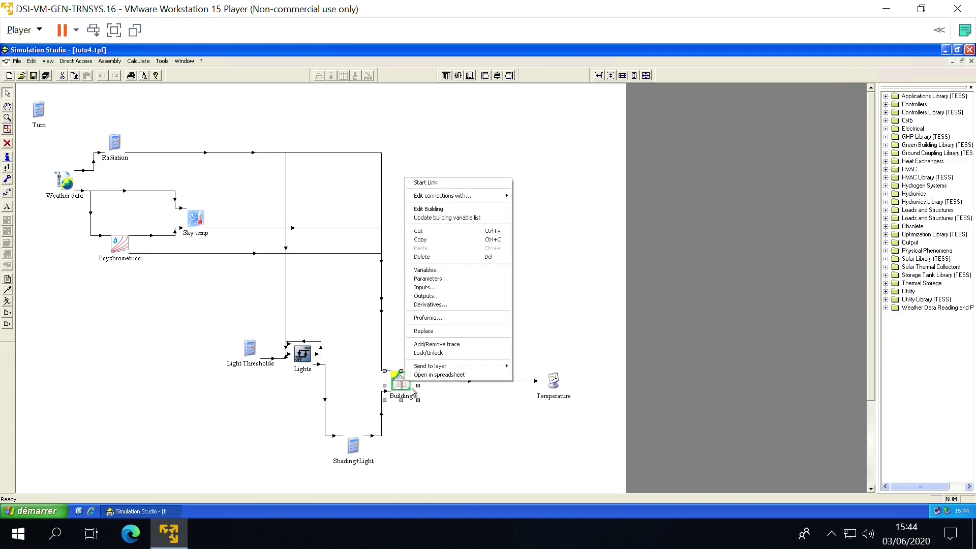
left_click(464, 219)
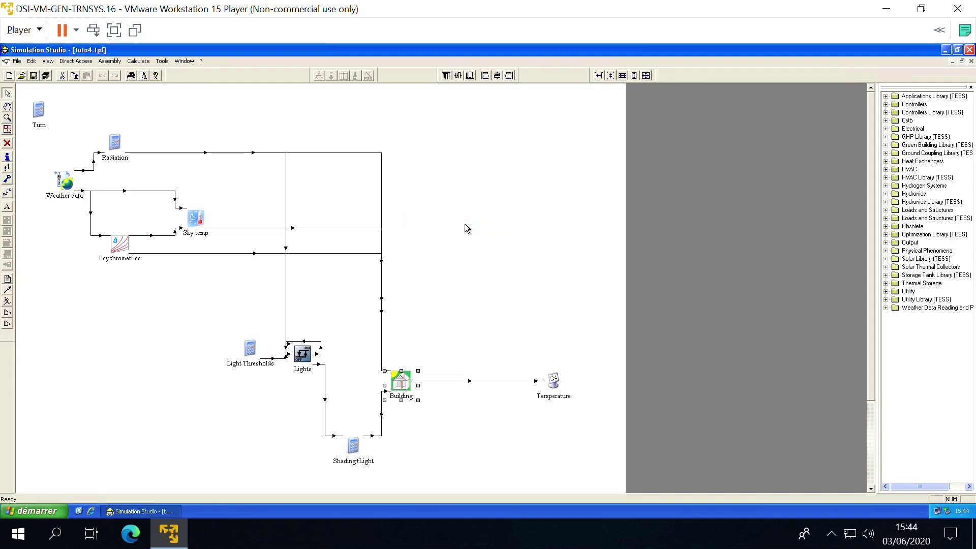
left_click(447, 354)
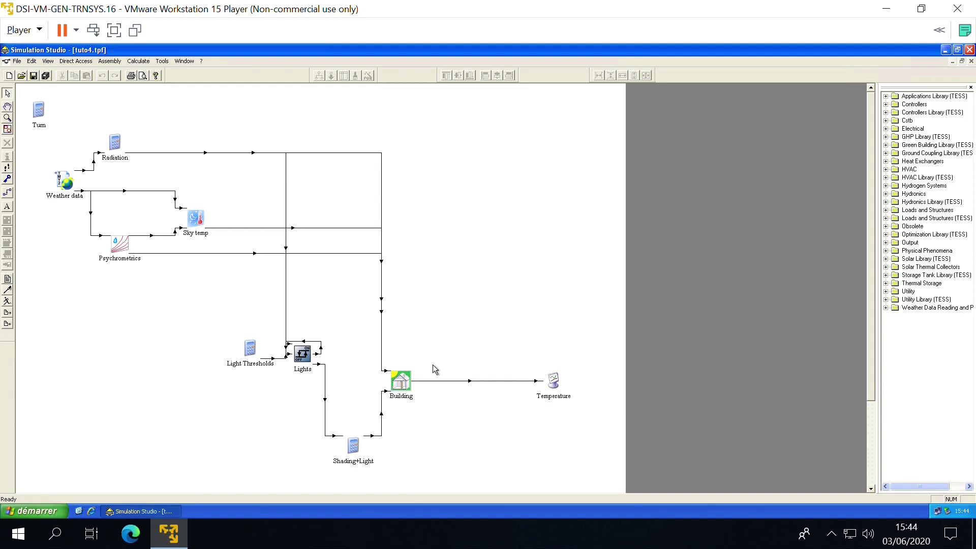
Step: Set the Temperature plotter to 2 right-axis variables and a right axis maximum of 20000
double_click(555, 385)
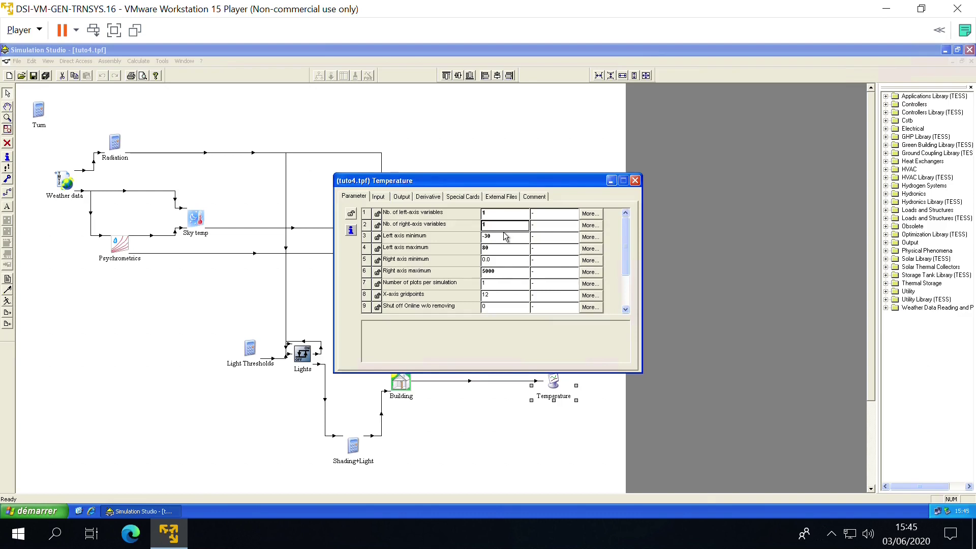
type("2")
left_click(498, 279)
double_click(496, 278)
type("20000")
Step: Label the Temperature plotter's input variables T_salon, Q_chauff and Q_clim
left_click(385, 200)
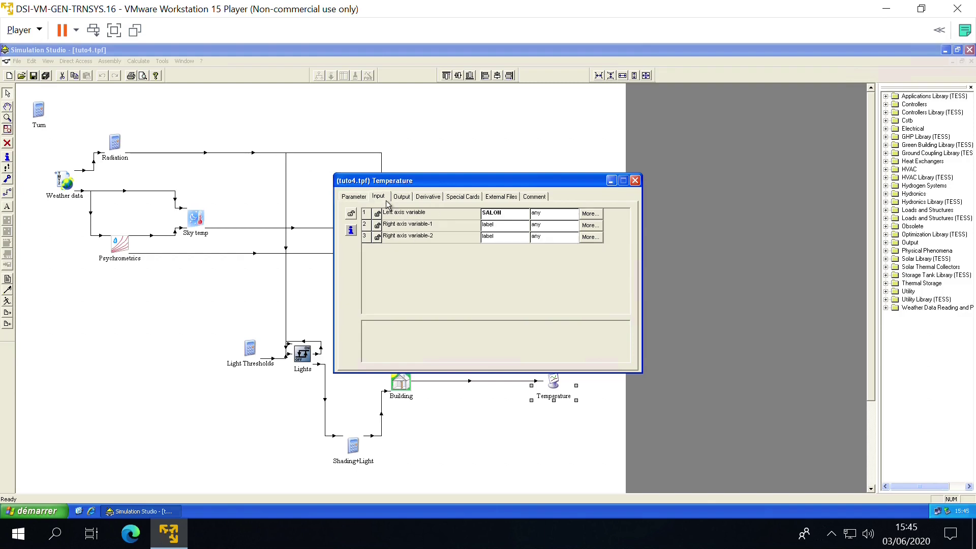
left_click(508, 215)
left_click_drag(511, 214, 478, 226)
type("T_salon")
key("Return")
type("Q_chauff")
key("Return")
Step: Set the plotter's right axis title to "Demandes thermiques [kJ/hr]"
left_click(475, 202)
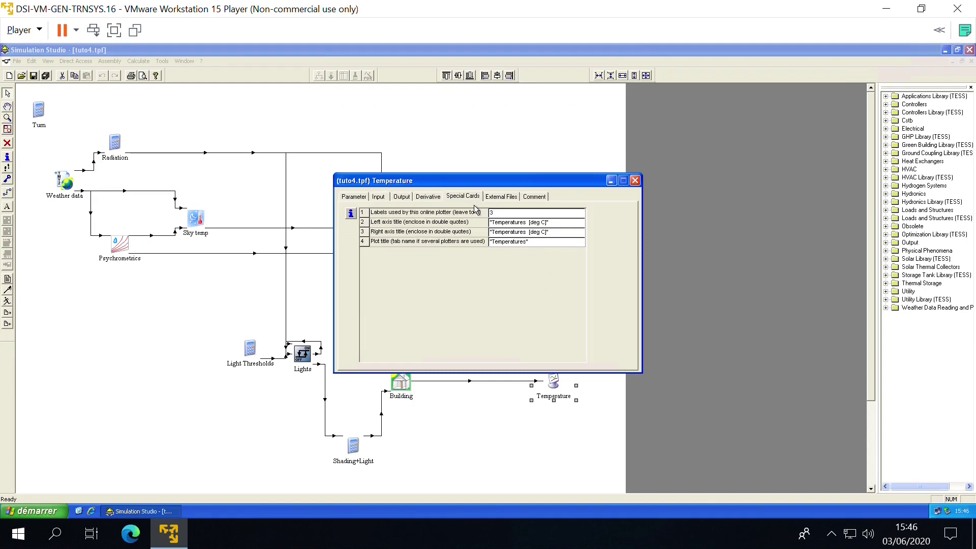
left_click(526, 226)
left_click(551, 237)
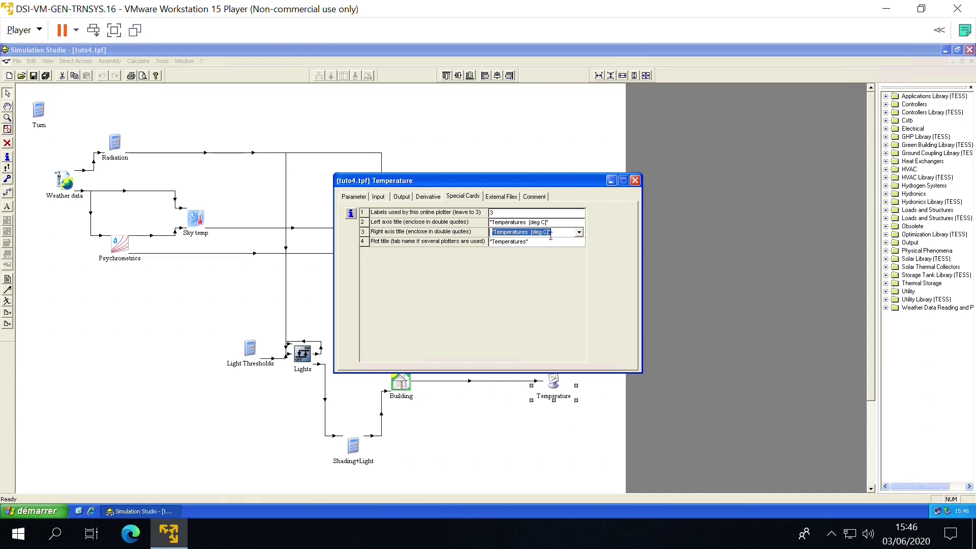
left_click(547, 238)
left_click_drag(548, 238, 500, 241)
type("Demande")
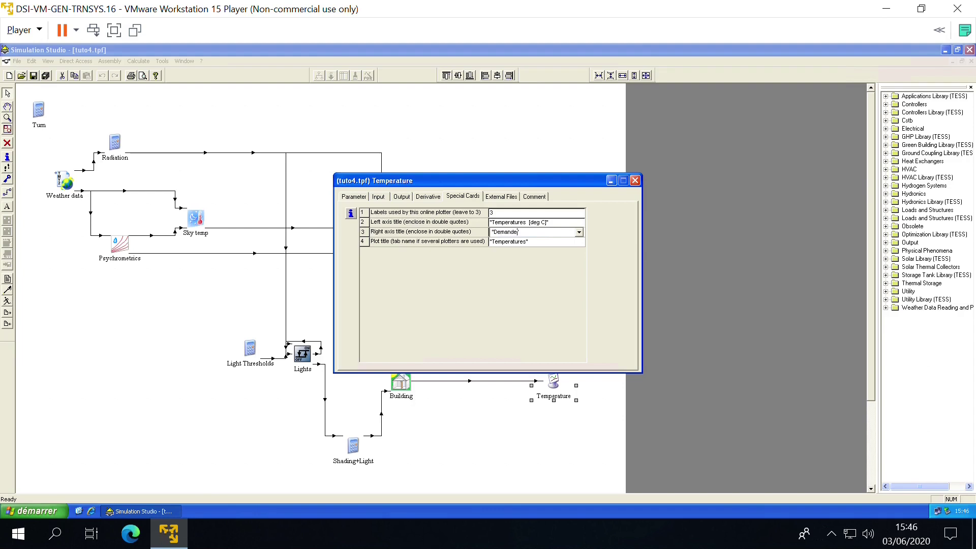
type("s thermiques [kJ/hr")
Step: Set the plot title to "SALON" and close the Temperature plotter's settings
left_click(527, 242)
left_click_drag(532, 242, 498, 248)
type("SALON")
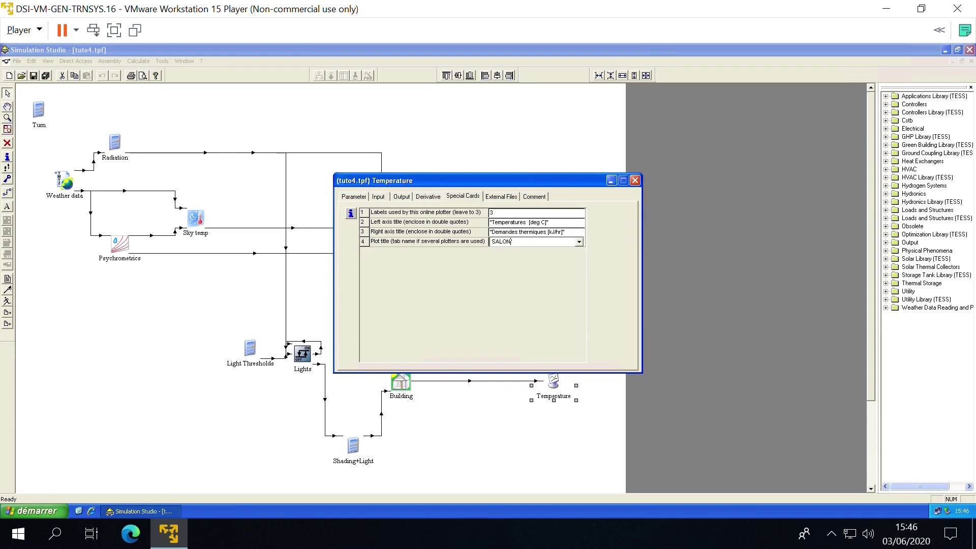
left_click(636, 181)
left_click(499, 359)
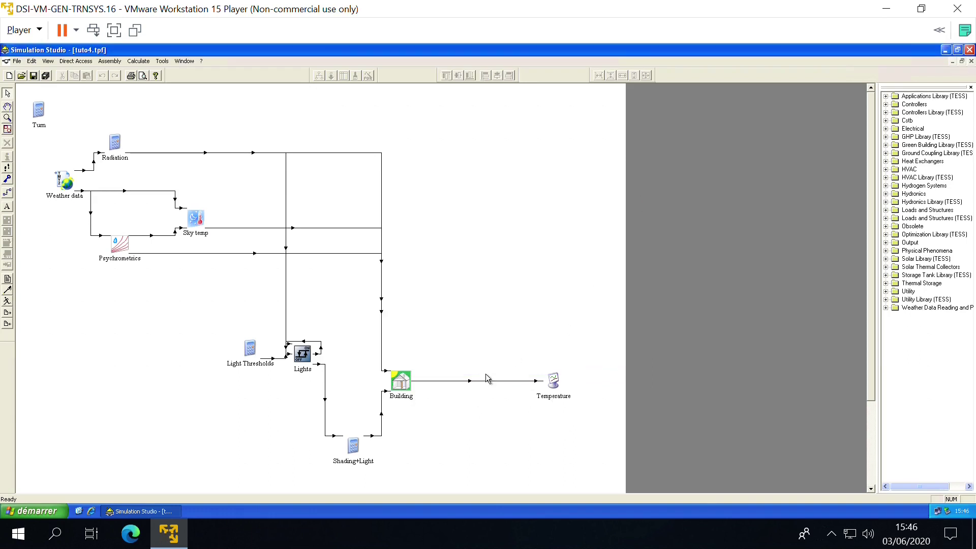
Step: Connect the Building's QHEAT_SALON to Right axis variable-1 and QCOOL_SALON to Right axis variable-2 of the Temperature plotter
double_click(479, 388)
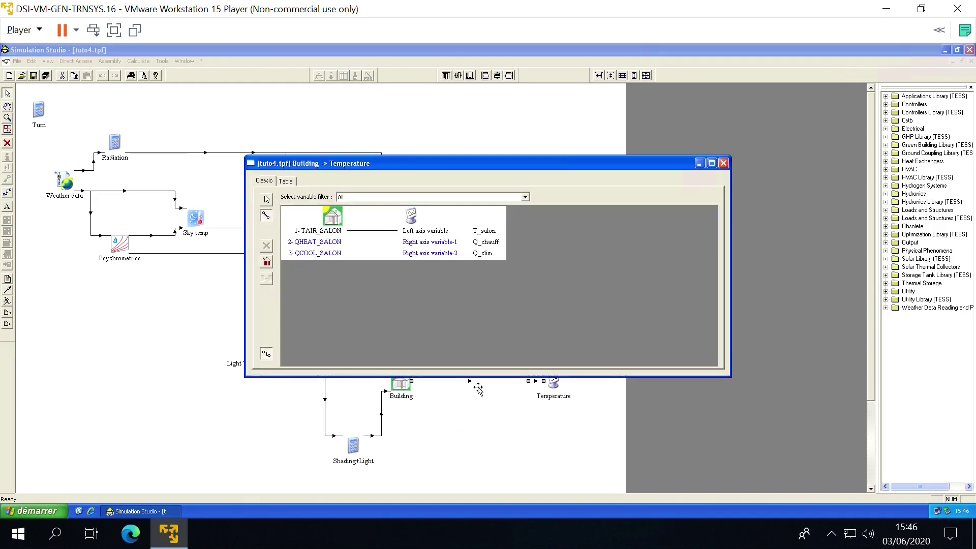
left_click_drag(350, 249, 418, 246)
left_click_drag(336, 259, 414, 257)
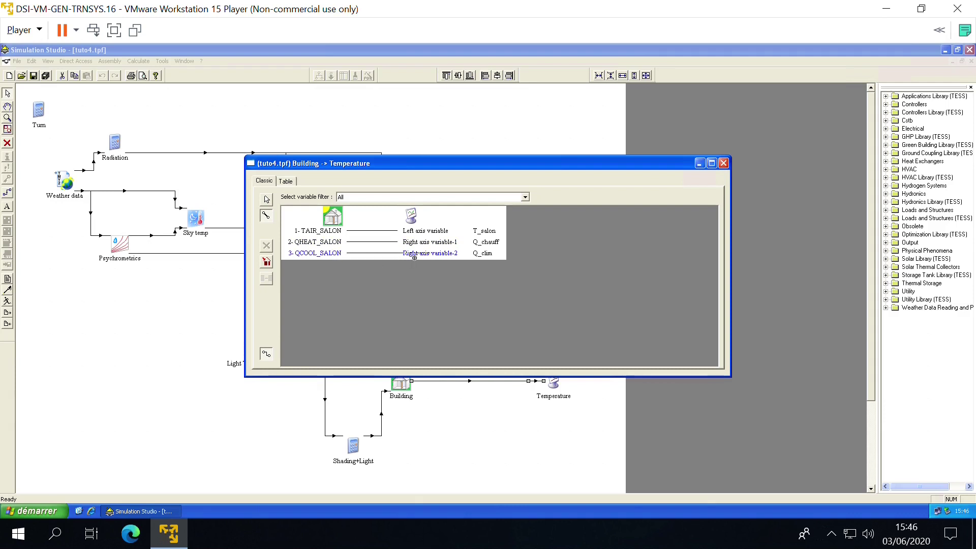
left_click(727, 168)
left_click(530, 331)
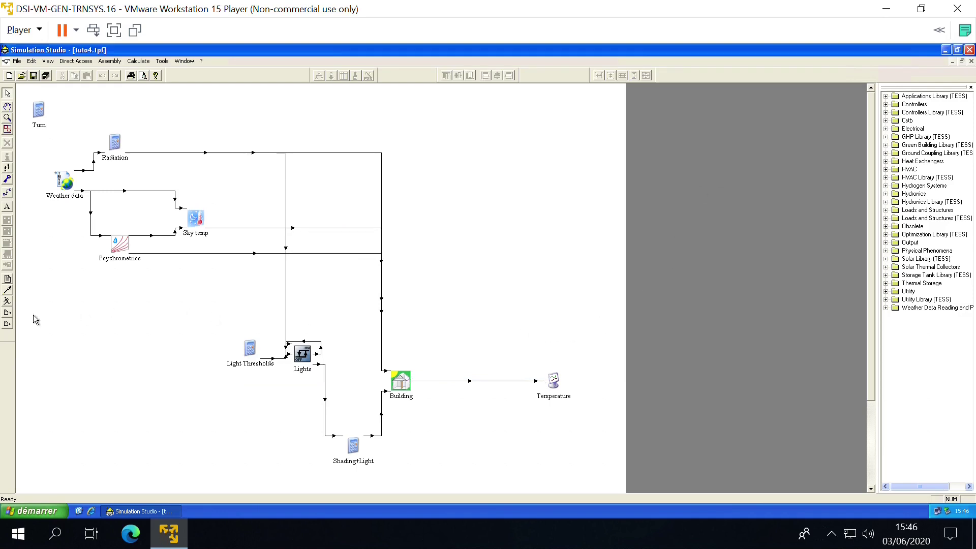
Step: Run the simulation, examine the temperature and thermal demand curves in the maximized online plotter, and close it
left_click(7, 301)
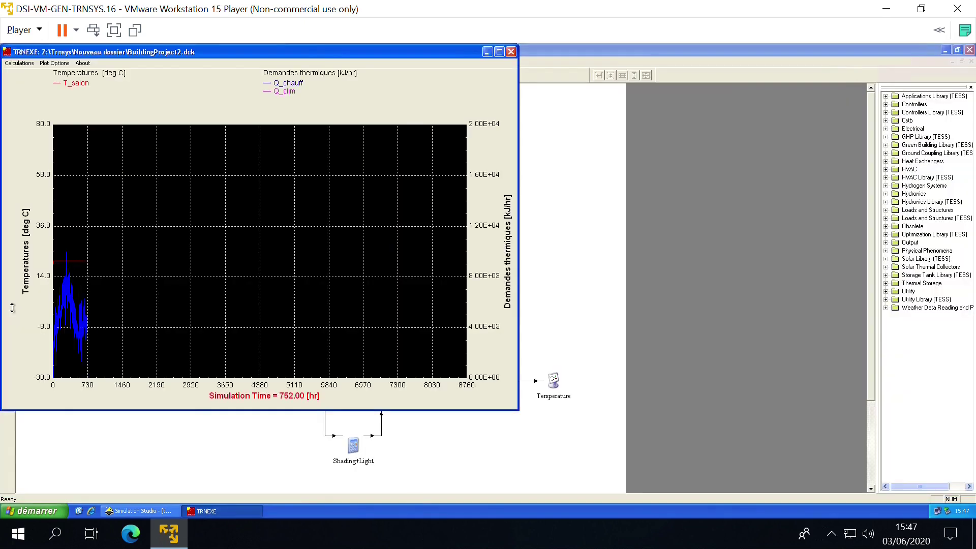
left_click(502, 55)
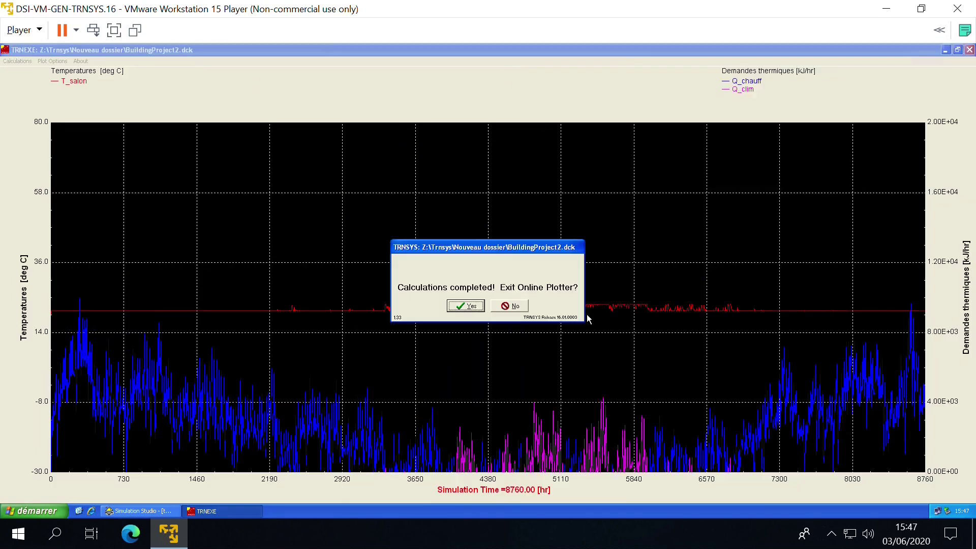
left_click(526, 310)
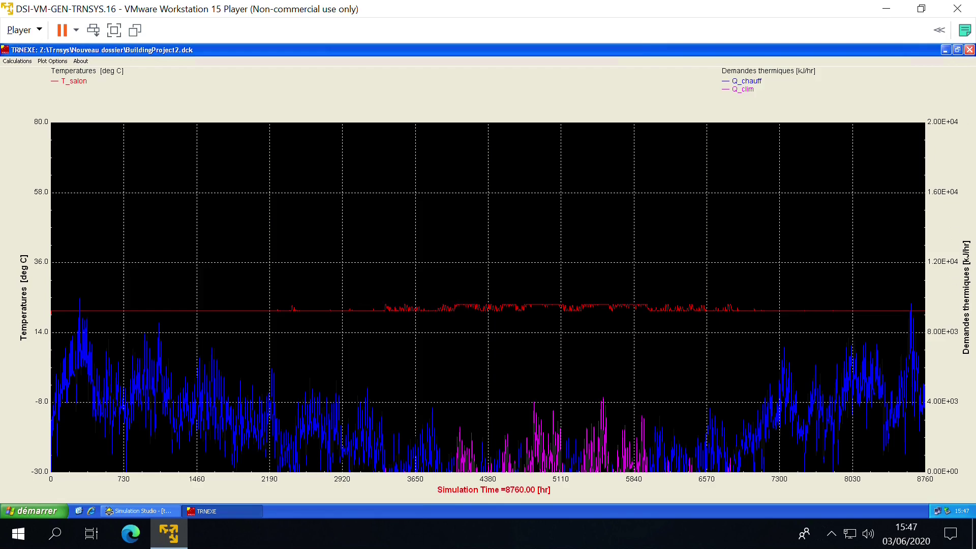
left_click(969, 50)
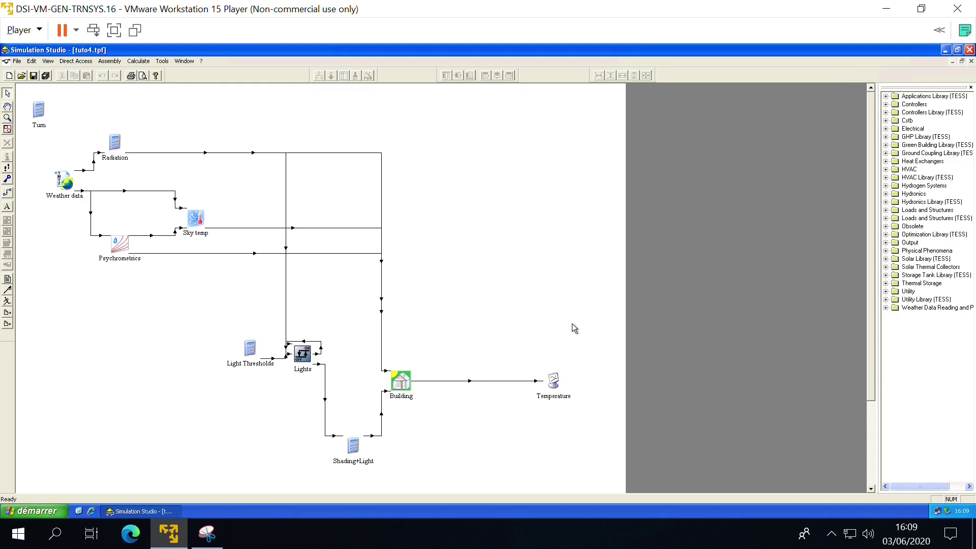
Step: Add a Type1b quadratic efficiency solar thermal collector with 2nd-order incidence angle modifiers to the model, above the Building
left_click(893, 275)
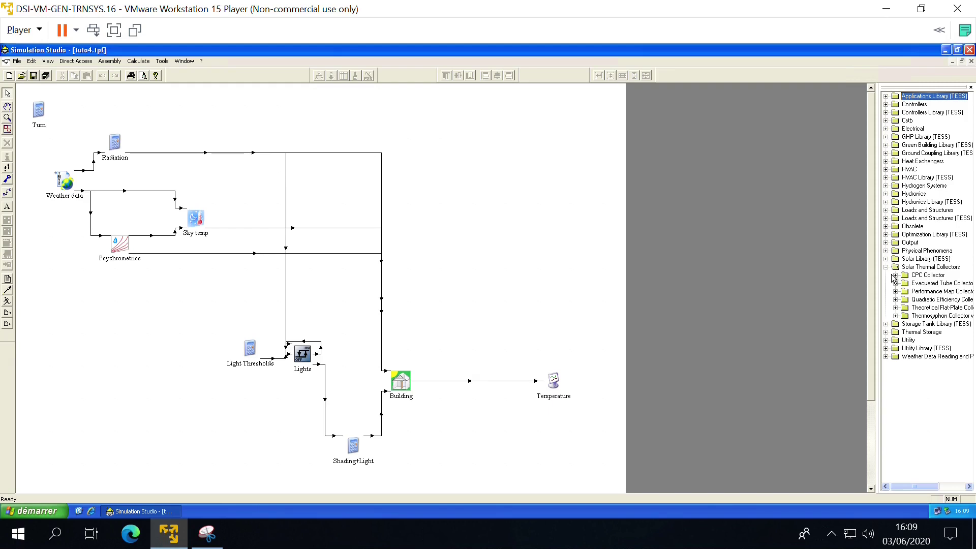
double_click(905, 300)
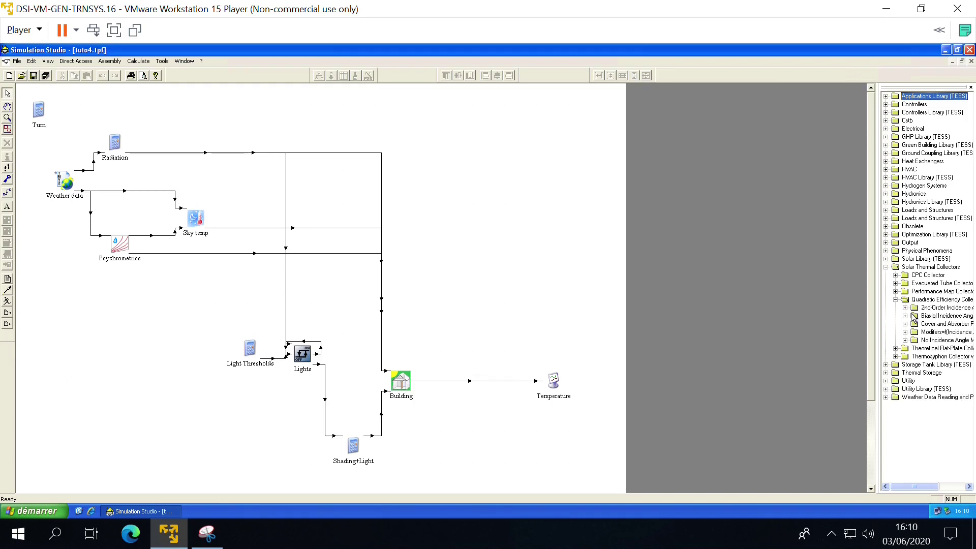
double_click(912, 313)
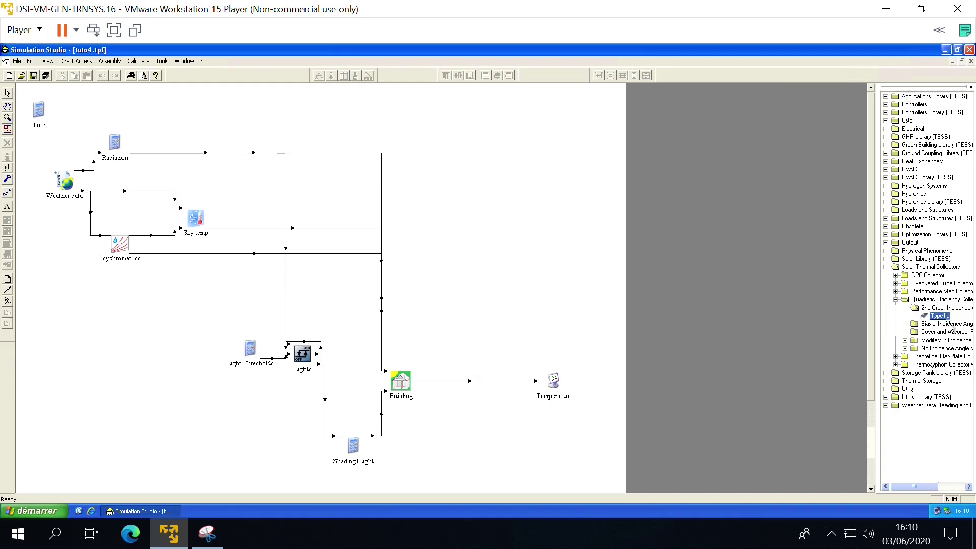
left_click_drag(951, 328, 486, 294)
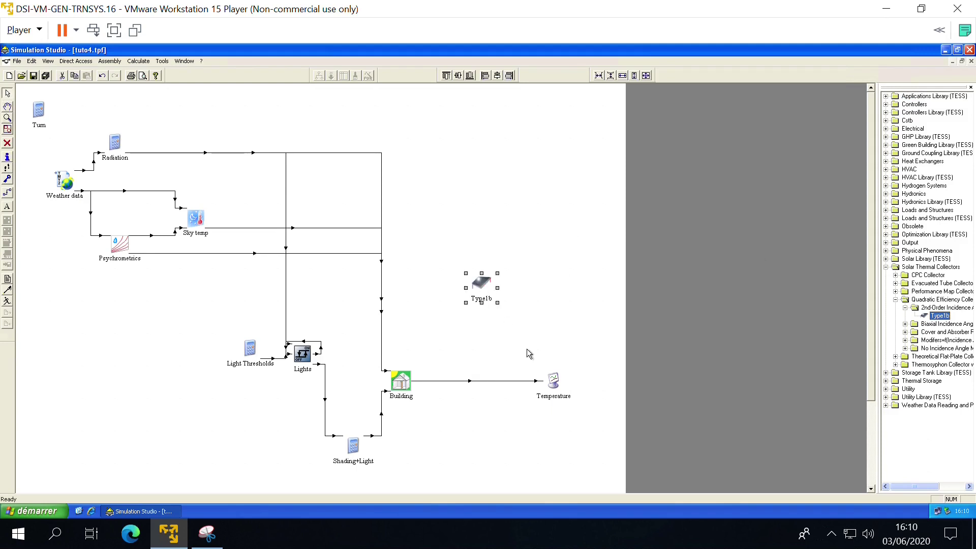
Step: Set the Type1b collector's area parameter to 4 m^2
double_click(486, 289)
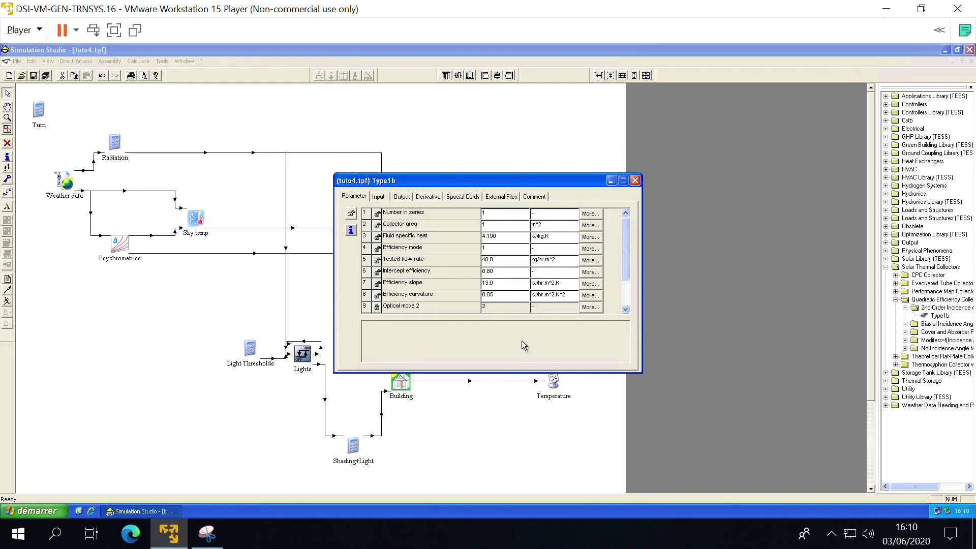
left_click(511, 234)
key("BackSpace")
type("4")
left_click(477, 242)
Step: Set the Type1b collector's inlet flowrate to 60 kg/hr and close its settings
left_click(385, 197)
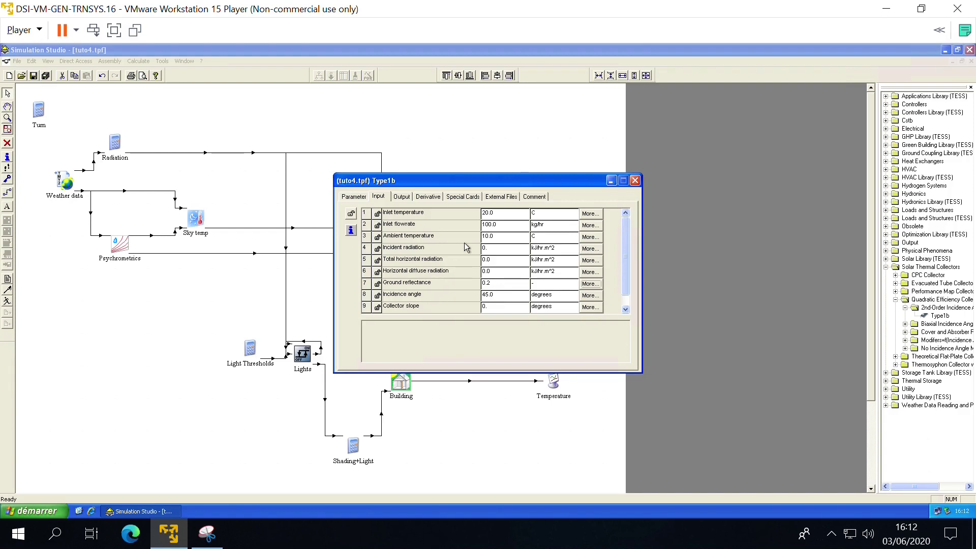
left_click(510, 232)
type("60")
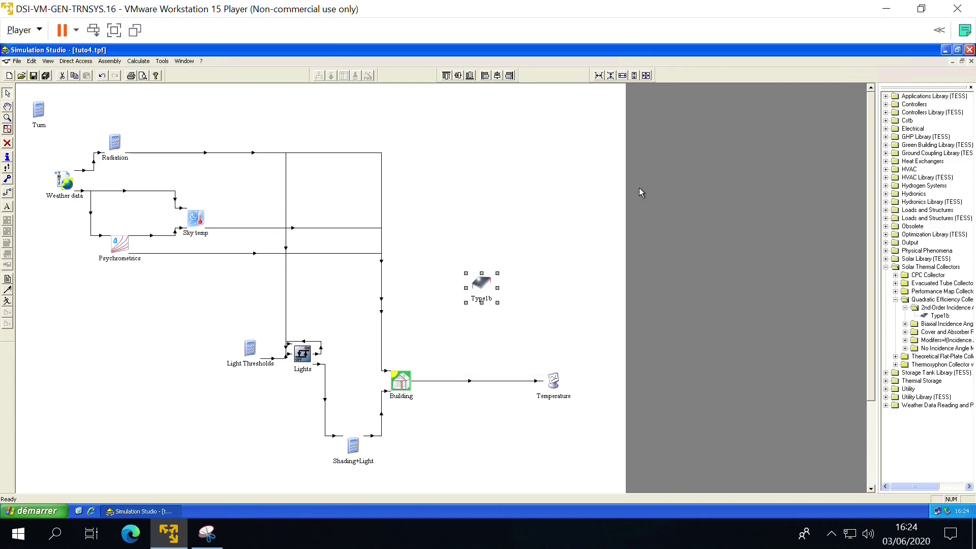
left_click(635, 180)
Step: Link the Building to Type1b and connect TAIR_SALON to the collector's Inlet temperature
right_click(402, 380)
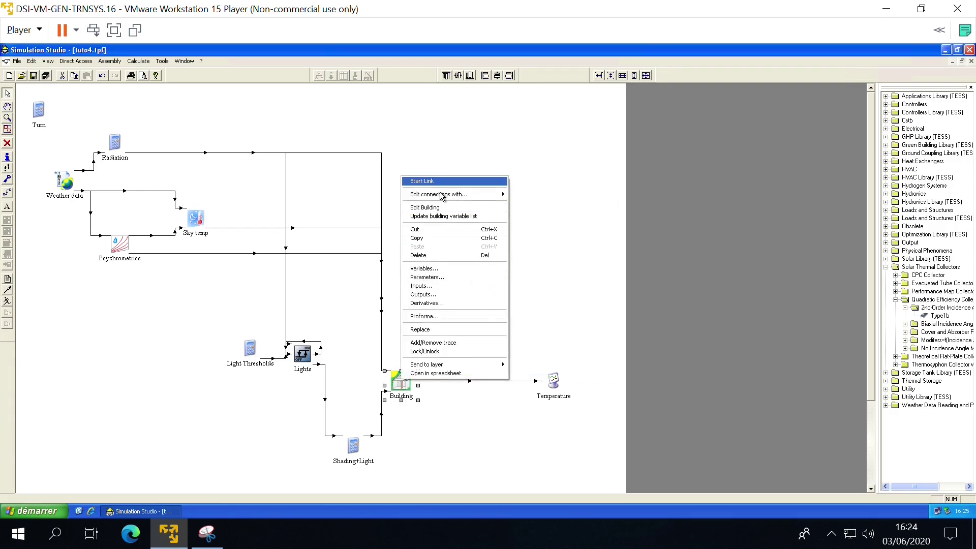
left_click(429, 181)
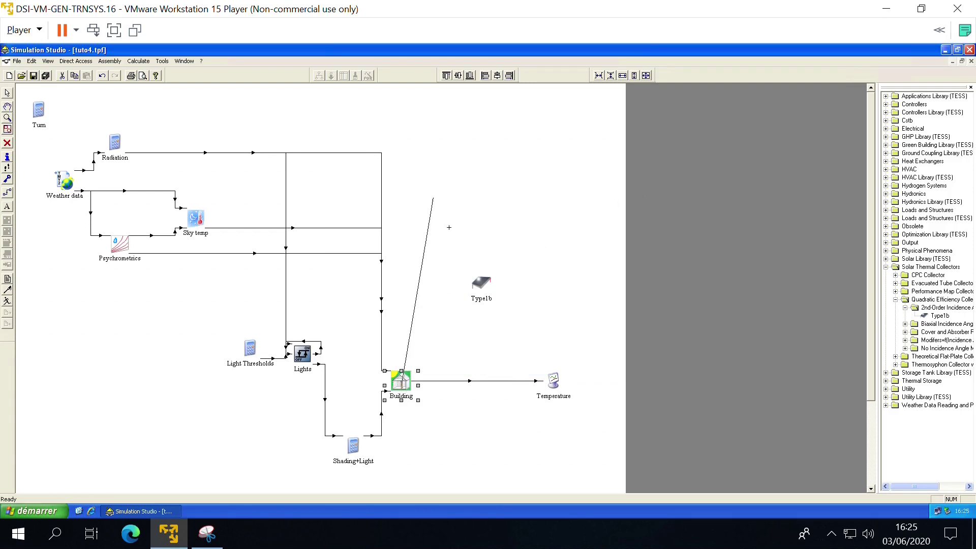
left_click(474, 290)
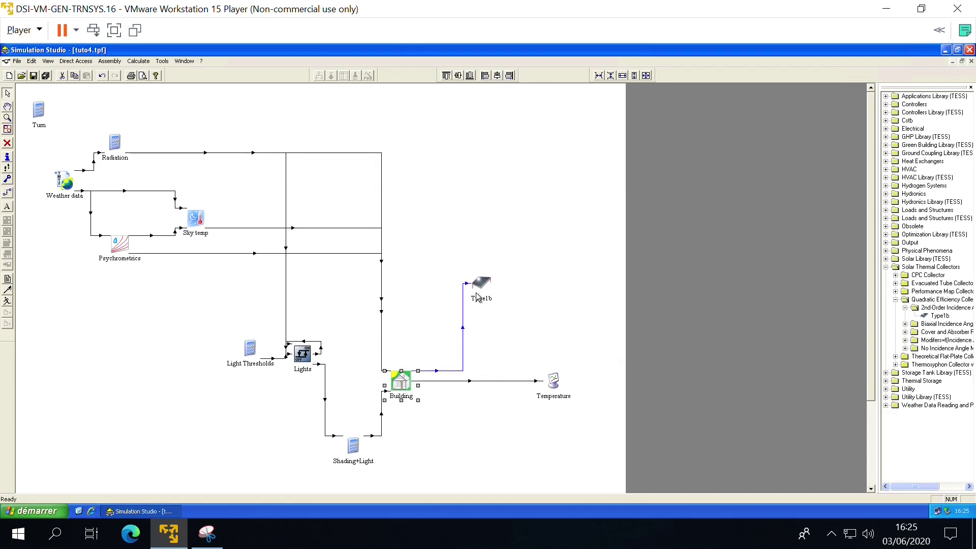
double_click(468, 364)
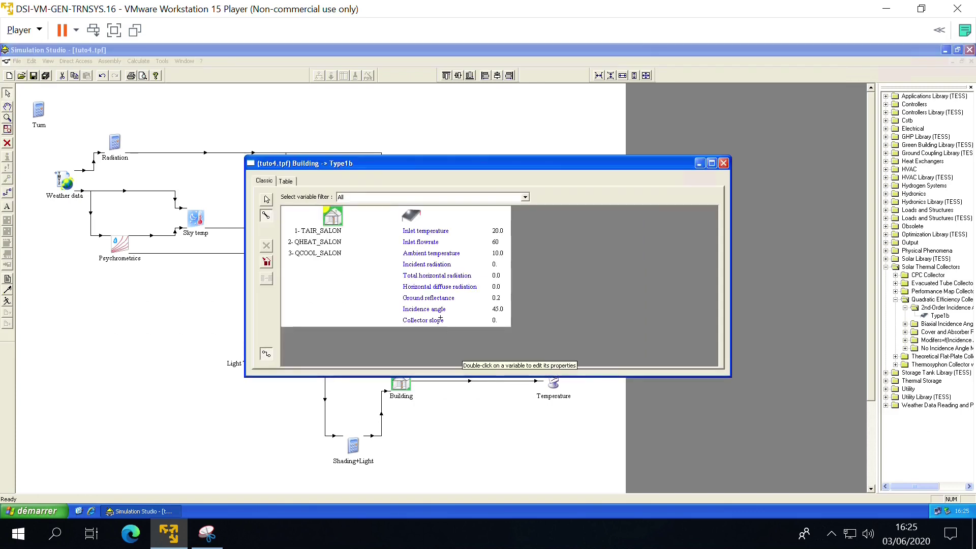
left_click(344, 235)
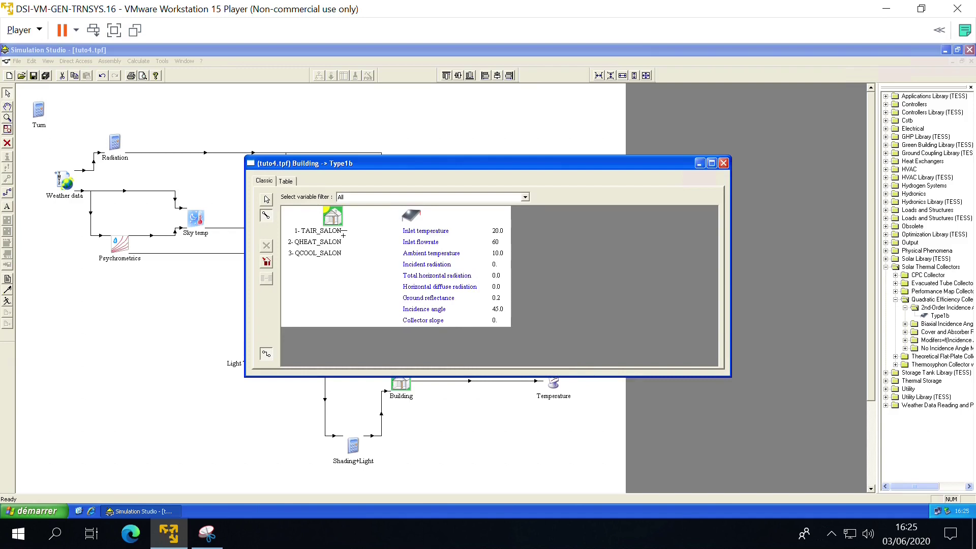
left_click(416, 239)
left_click(732, 170)
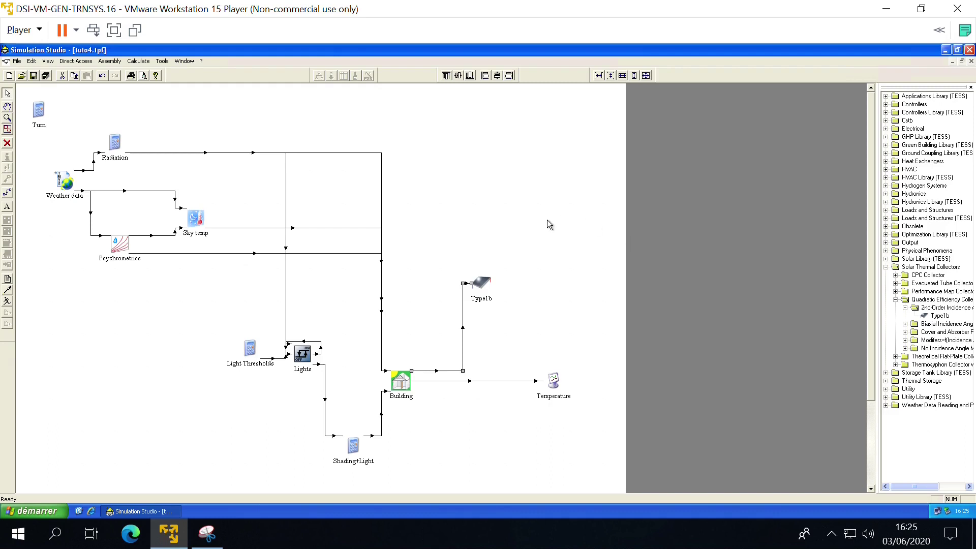
Step: Link Weather data to Type1b and connect its Ambient temperature to the collector's Ambient temperature
left_click(74, 198)
right_click(75, 199)
left_click(101, 195)
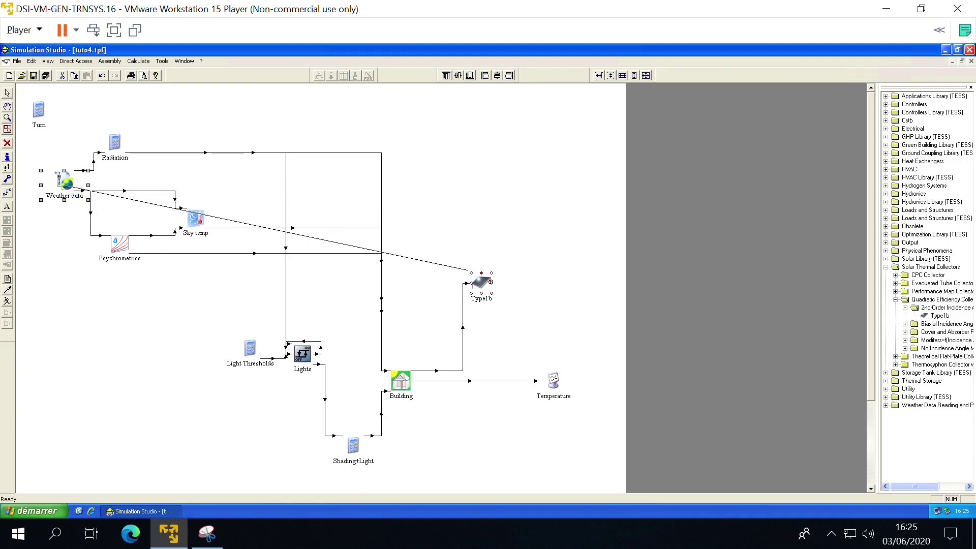
left_click(463, 271)
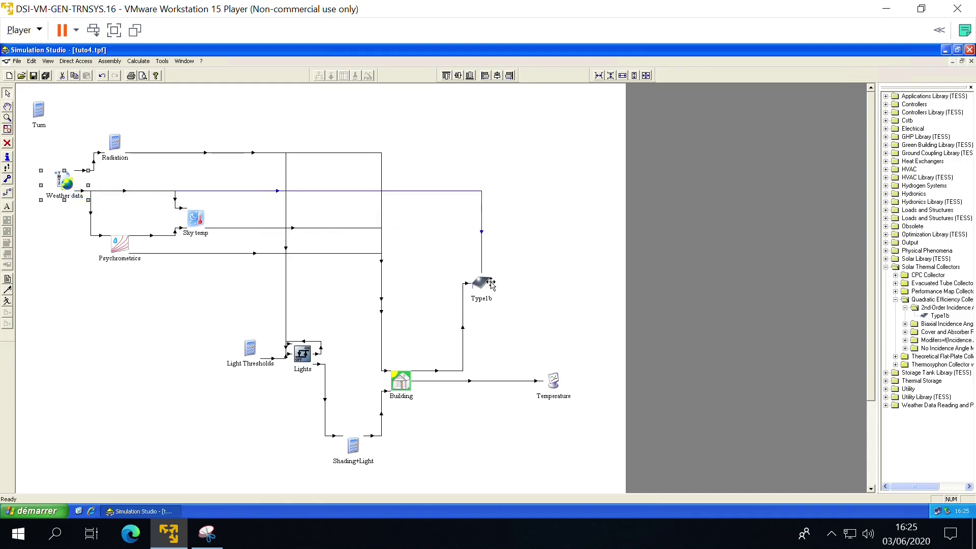
double_click(486, 214)
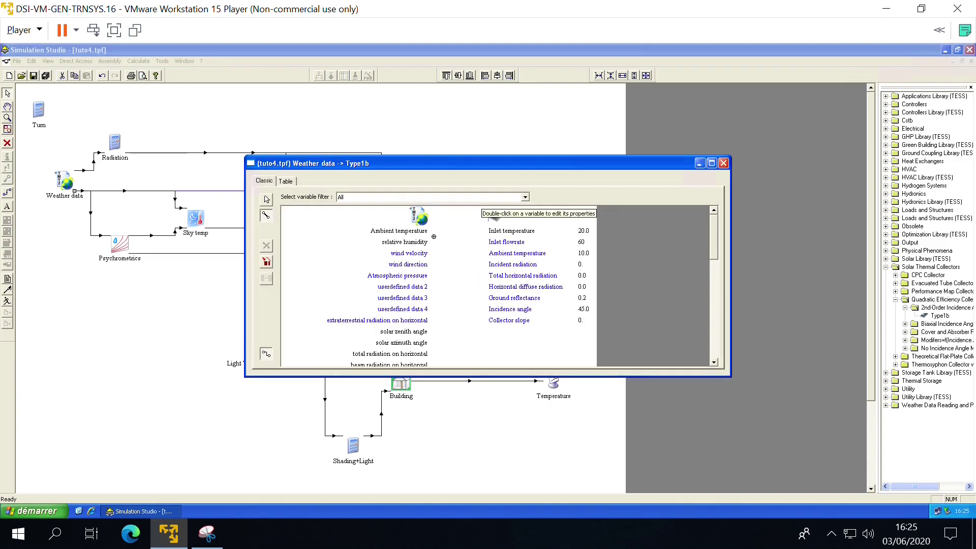
left_click(517, 258)
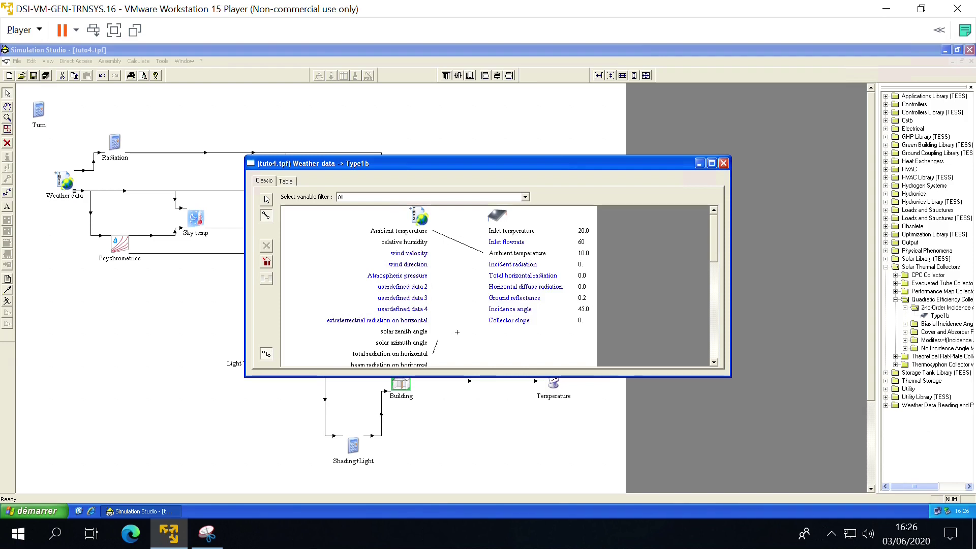
Step: Connect total radiation on horizontal to Type1b's Incident radiation and Total horizontal radiation
left_click(497, 269)
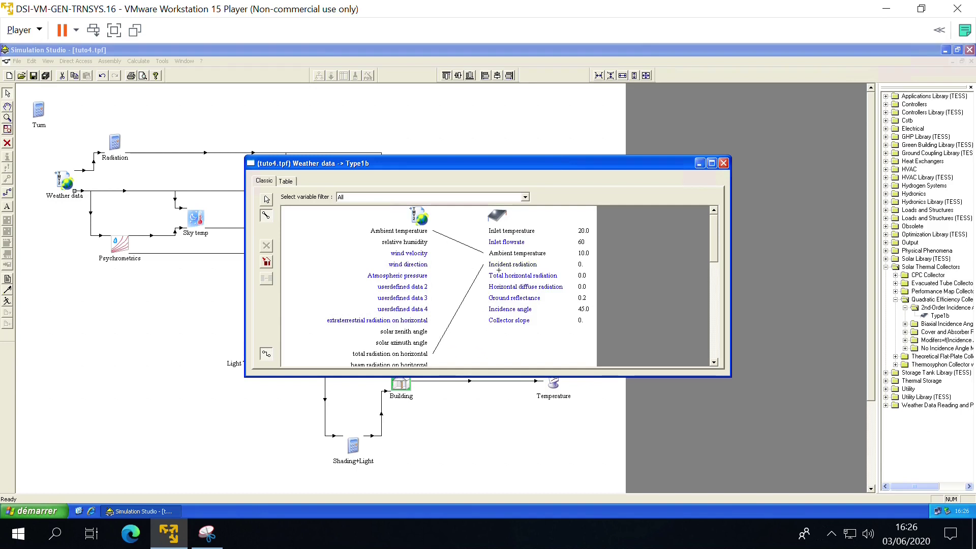
left_click(427, 361)
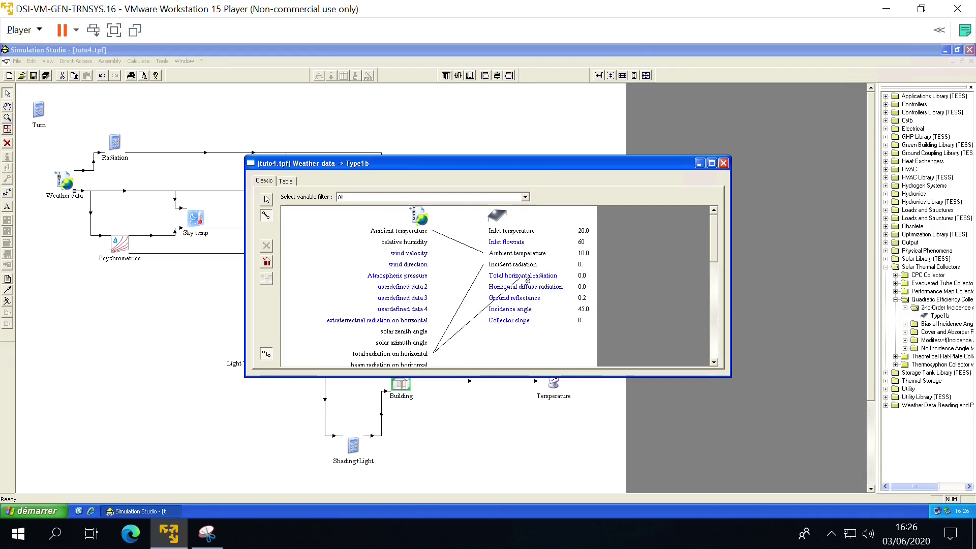
left_click(527, 281)
Step: Connect sky diffuse radiation on horizontal to Type1b's Horizontal diffuse radiation
left_click_drag(720, 245, 719, 280)
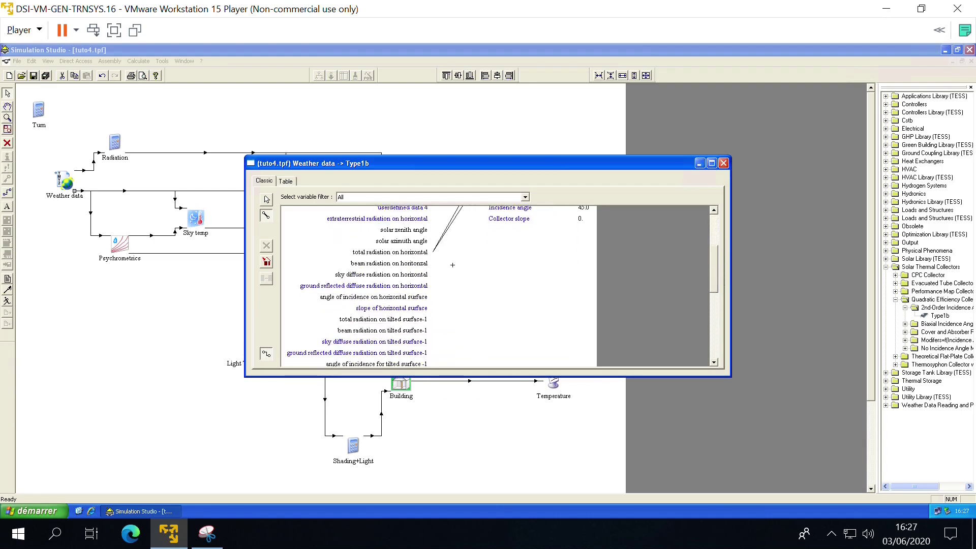
left_click(407, 274)
left_click(528, 206)
scroll(527, 207, "up", 3)
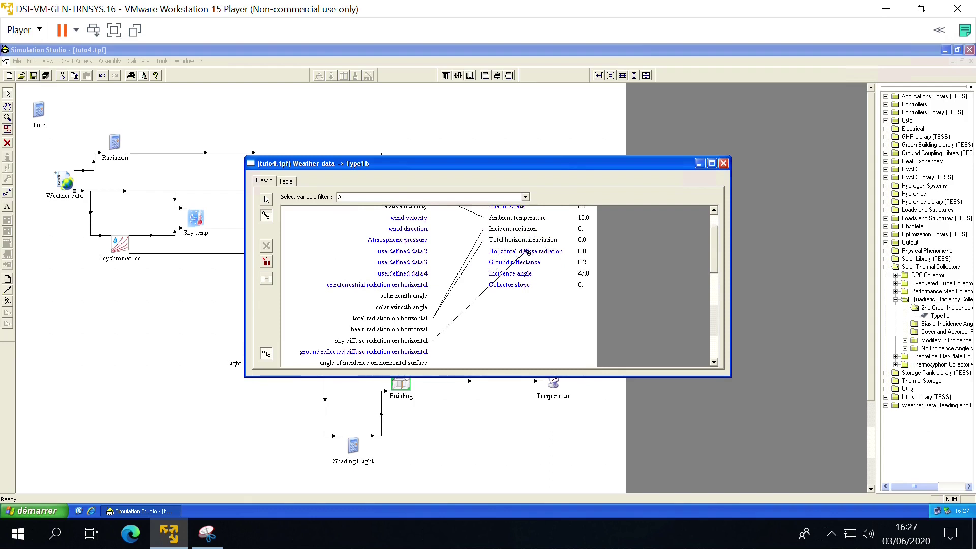
left_click(529, 253)
Step: Connect angle of incidence on horizontal surface to Type1b's Incidence angle and close the Weather data connections
left_click_drag(720, 249, 716, 283)
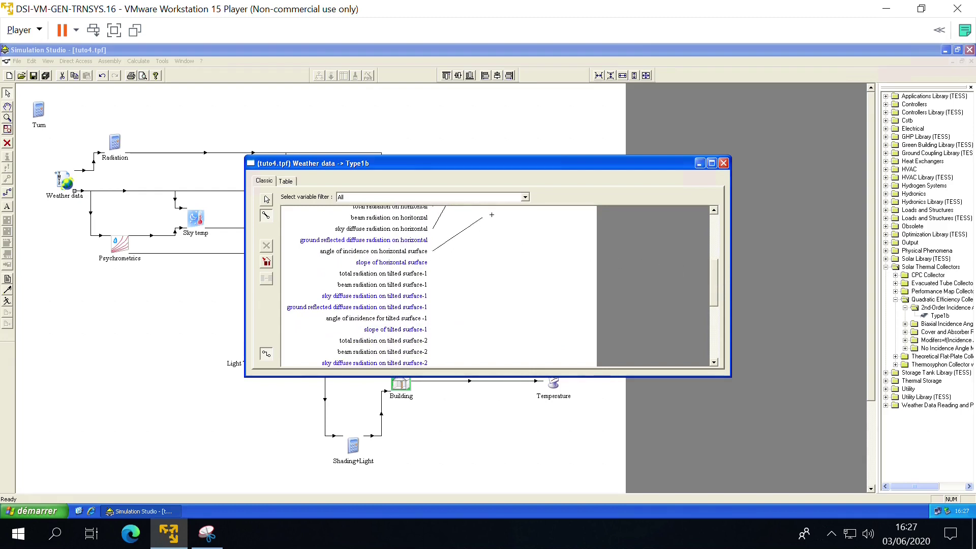
scroll(501, 198, "up", 5)
scroll(500, 199, "up", 4)
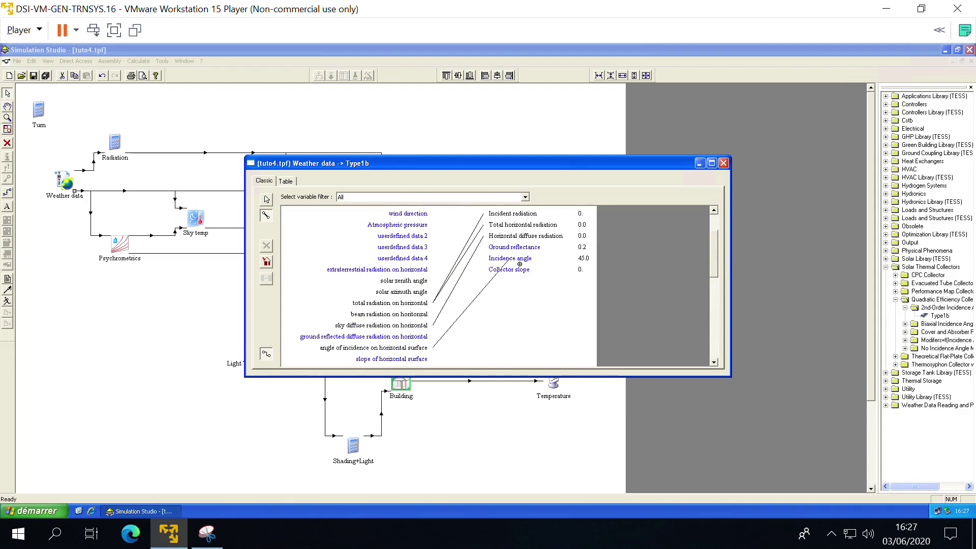
left_click(519, 263)
scroll(649, 221, "up", 3)
left_click(724, 162)
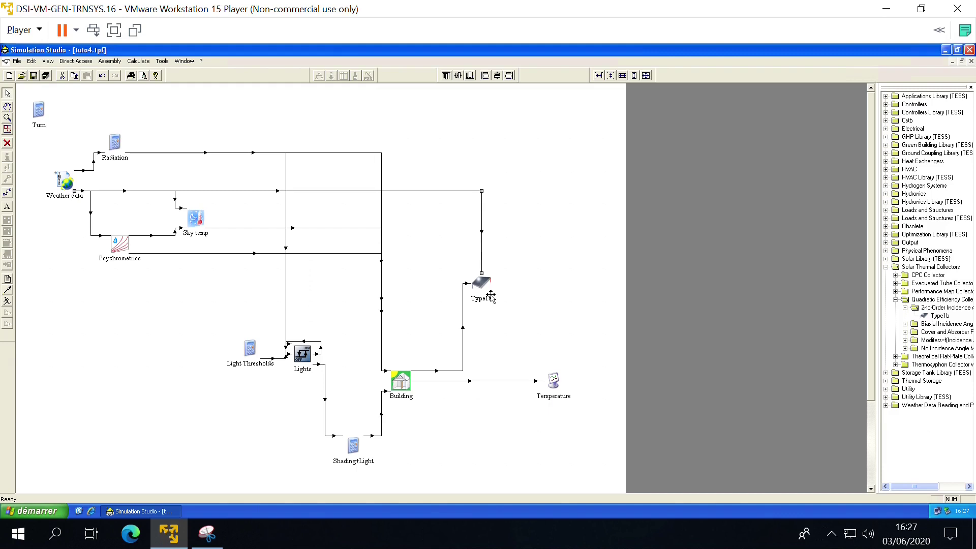
Step: Open the Building in TRNBuild and add a project input named GAIN_SOLAIRE
right_click(409, 388)
left_click(451, 209)
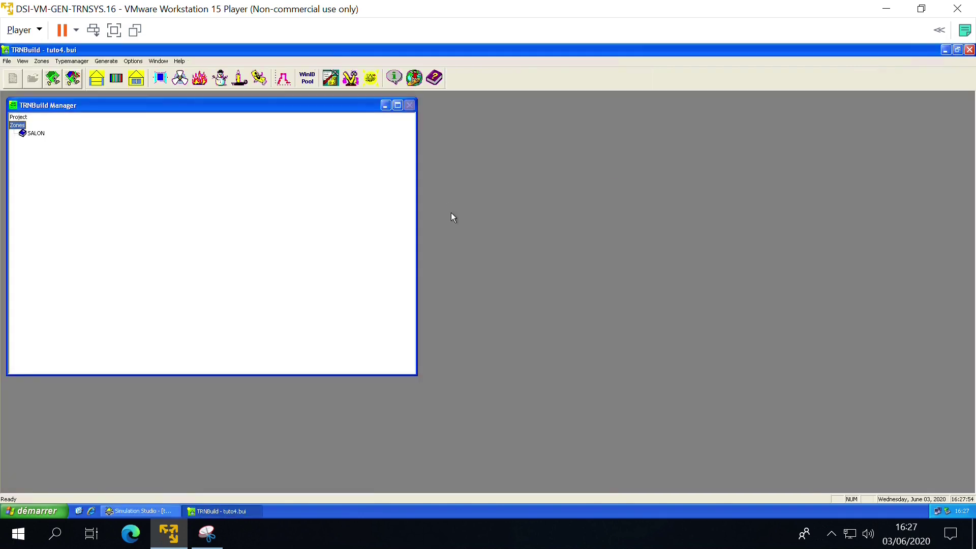
double_click(28, 125)
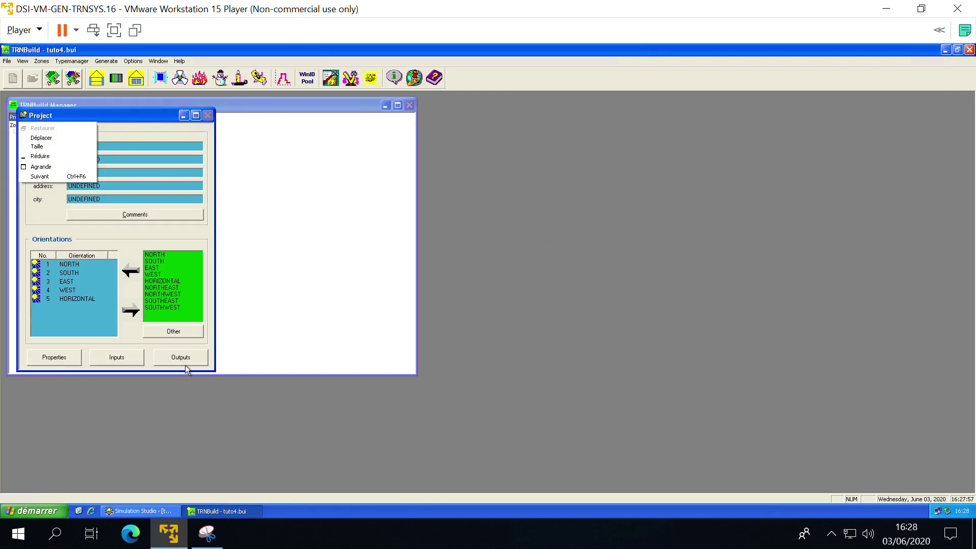
left_click(133, 362)
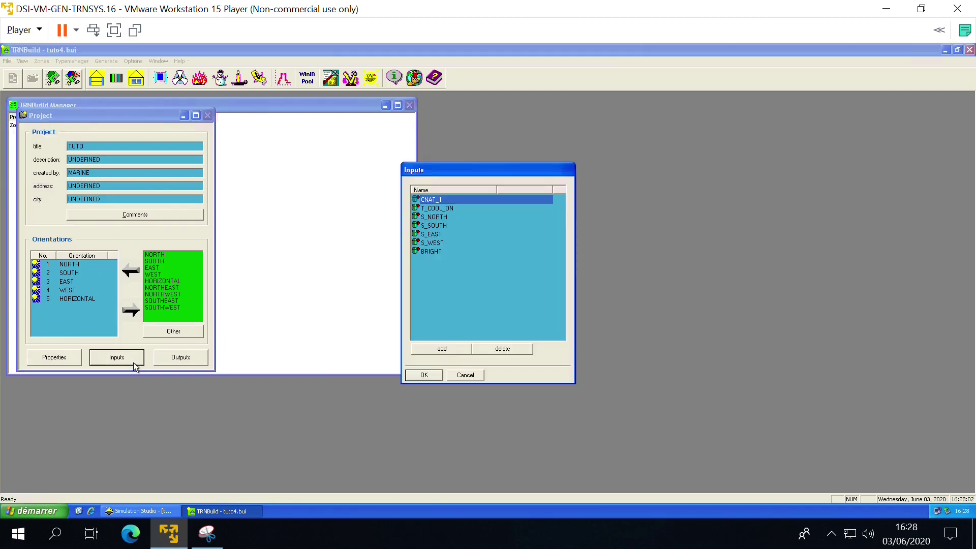
left_click(458, 353)
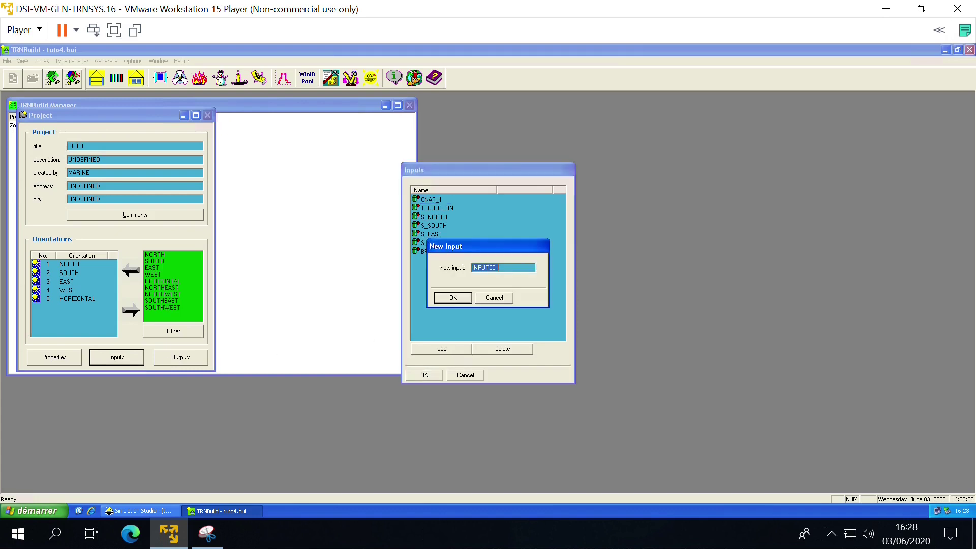
type("GAIN_SOLAIRE")
left_click(461, 303)
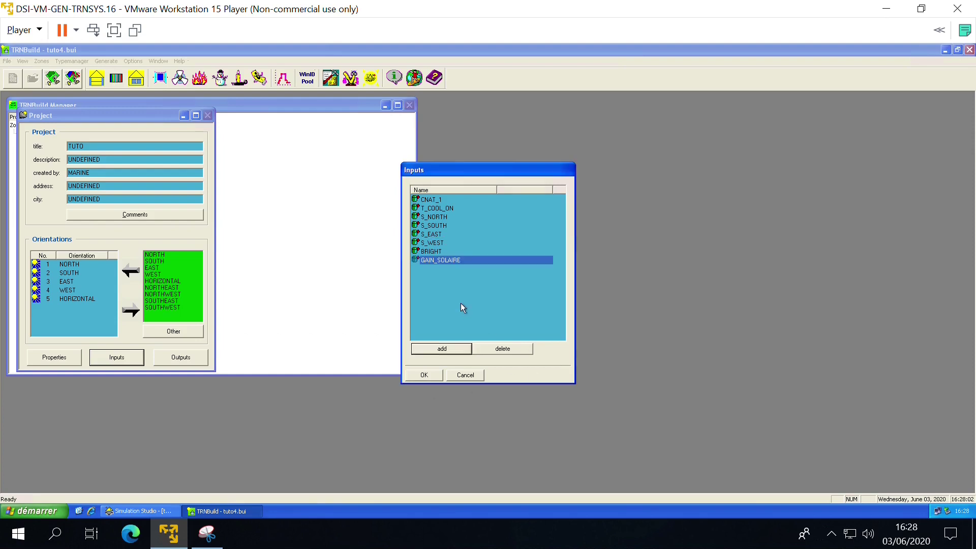
left_click(436, 380)
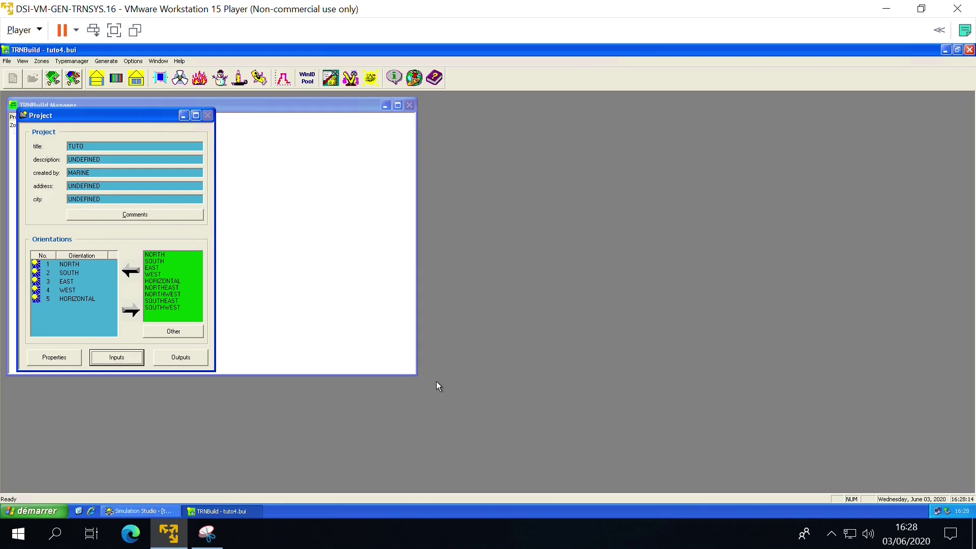
key("Escape")
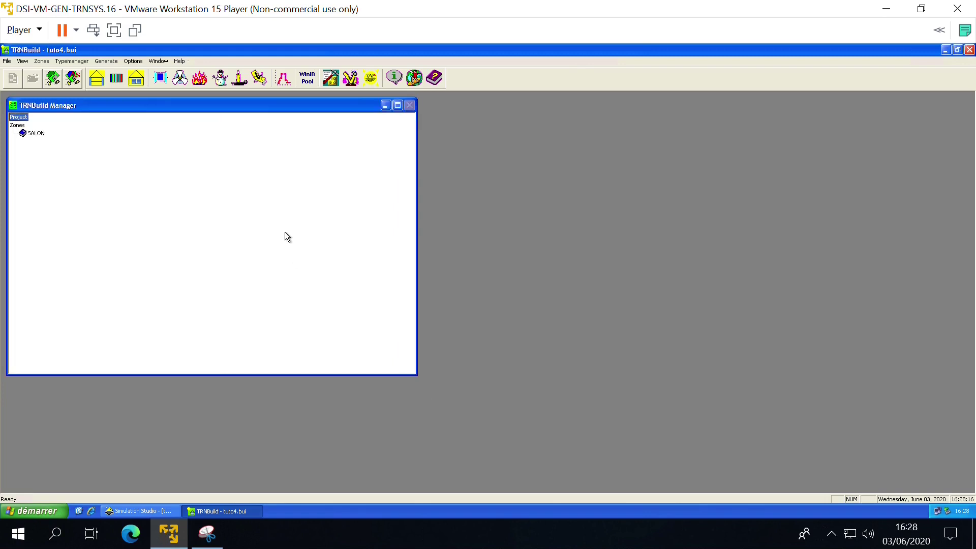
Step: Add another gain to the SALON zone's Other Gains with a new gain type named GAIN_SOL
double_click(35, 138)
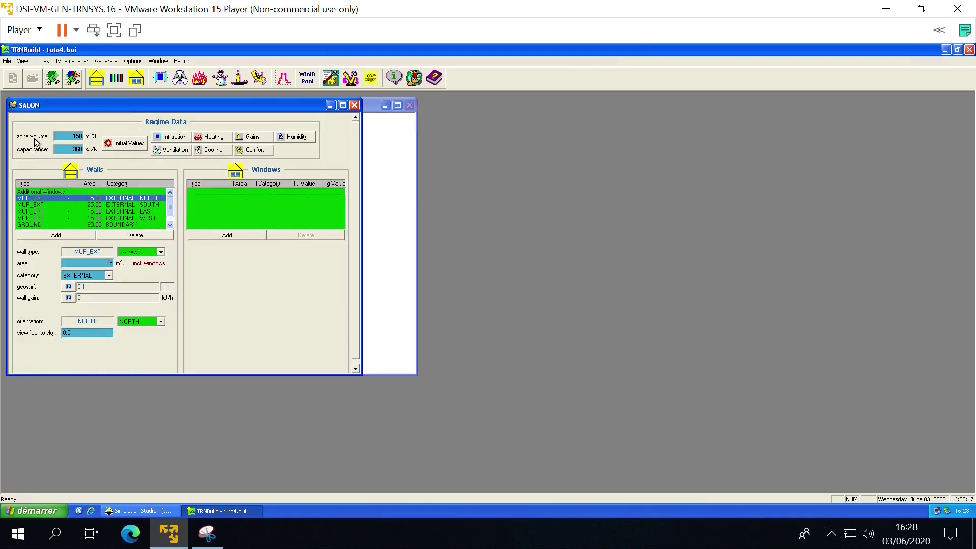
left_click(260, 142)
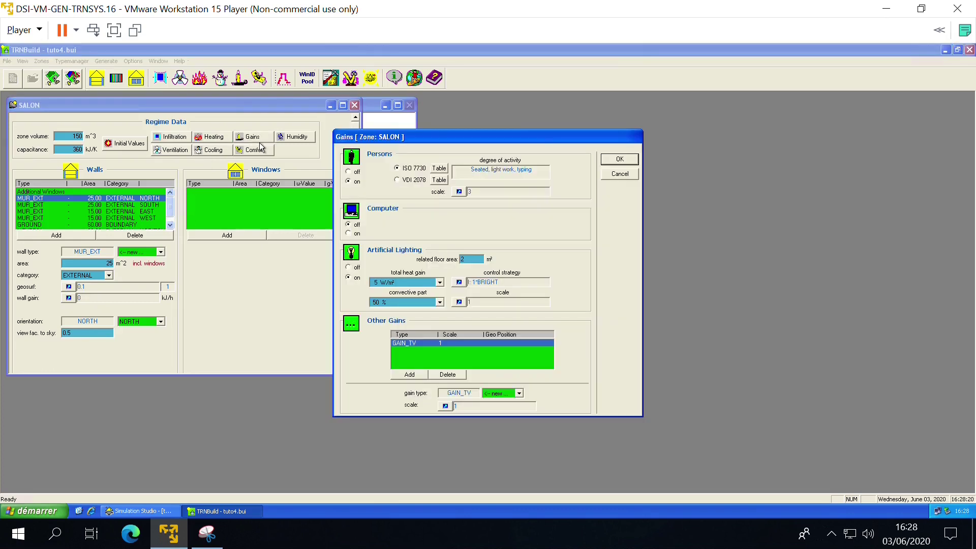
left_click(420, 377)
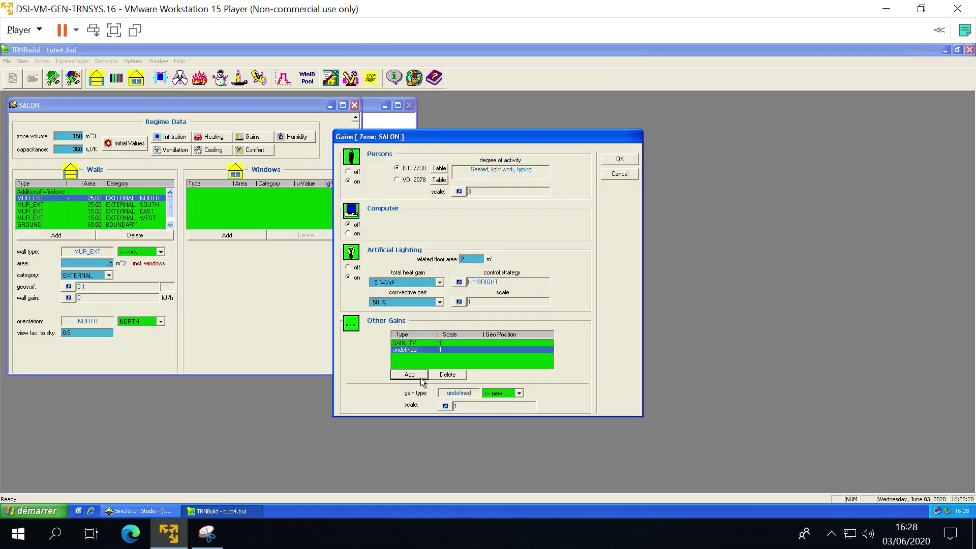
left_click(519, 393)
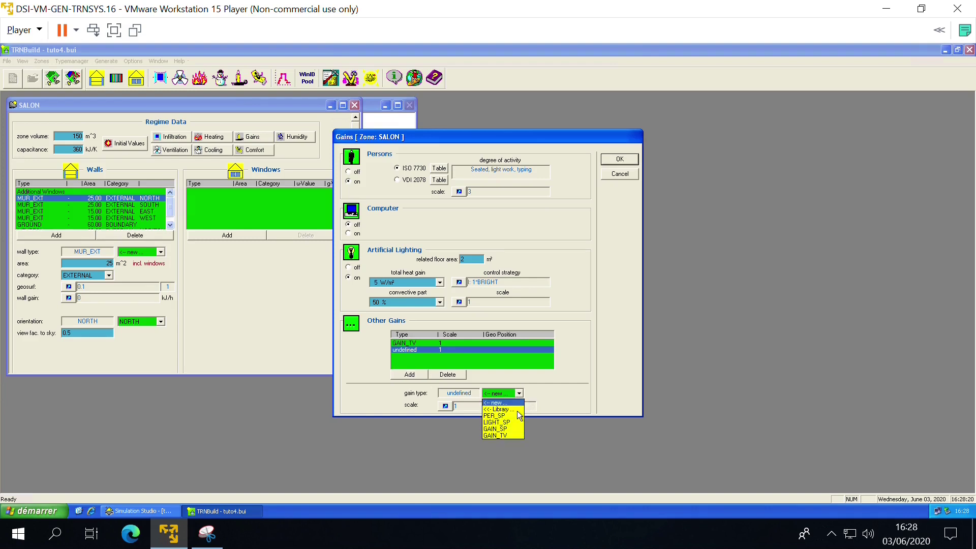
key("Return")
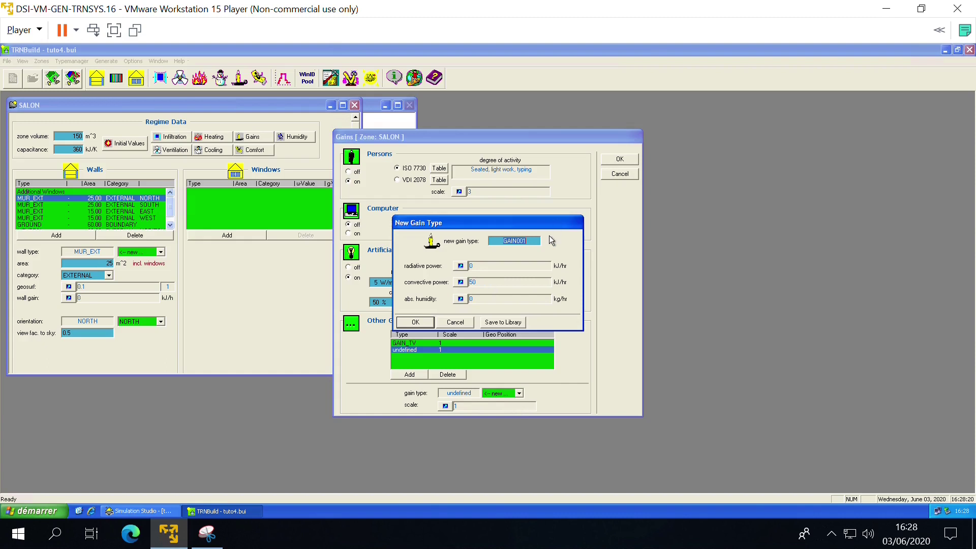
type("GAIN_SOL")
Step: Set GAIN_SOL's convective power to the input 1*GAIN_SOLAIRE and close the zone's gains
double_click(471, 289)
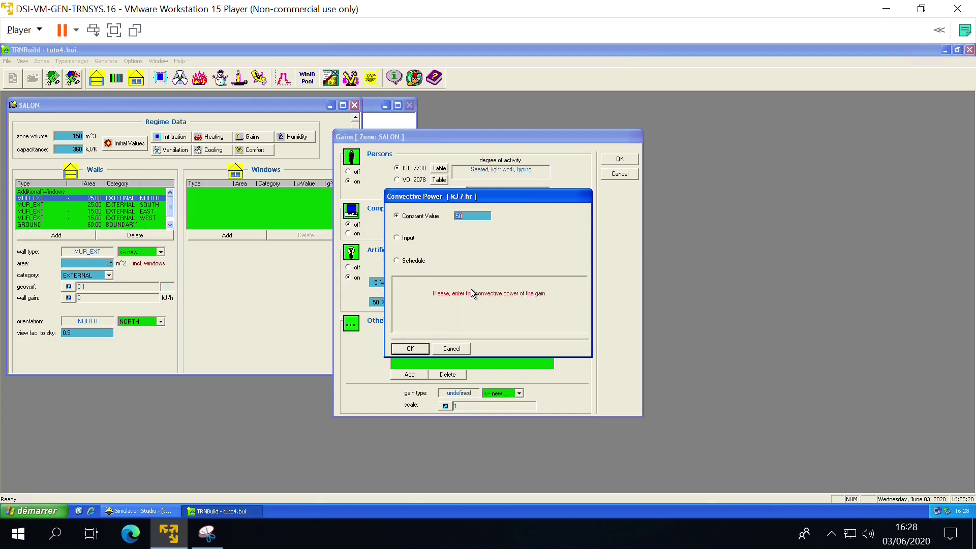
left_click(416, 245)
left_click(528, 229)
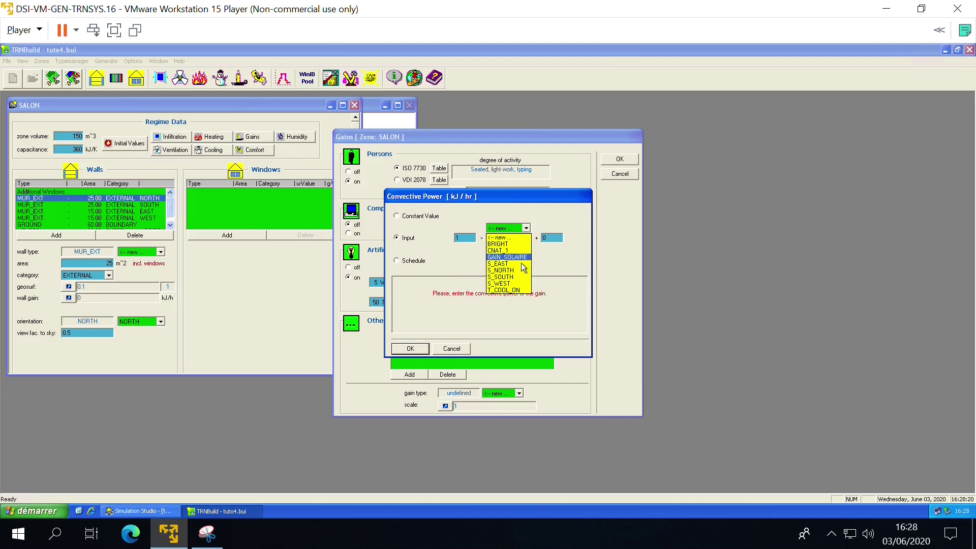
left_click(521, 257)
left_click(419, 351)
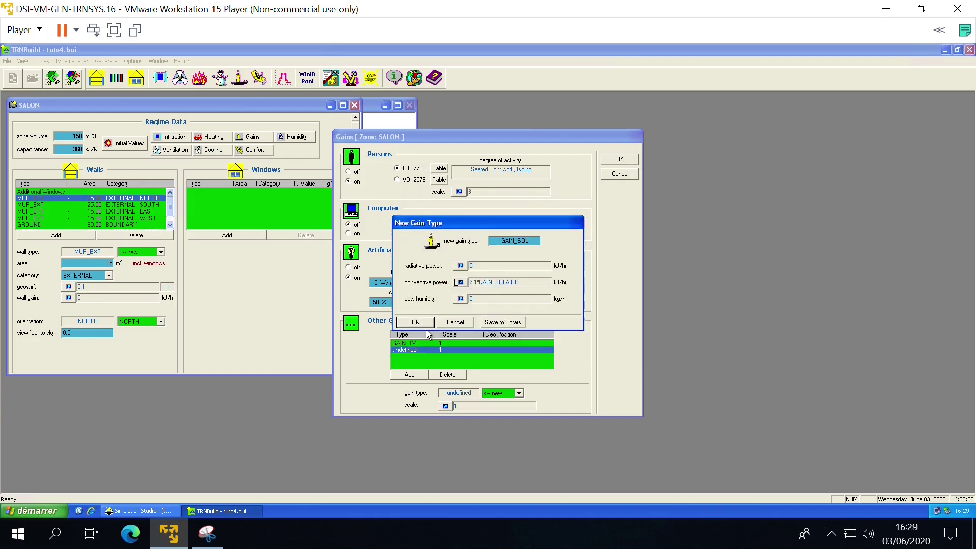
left_click(425, 326)
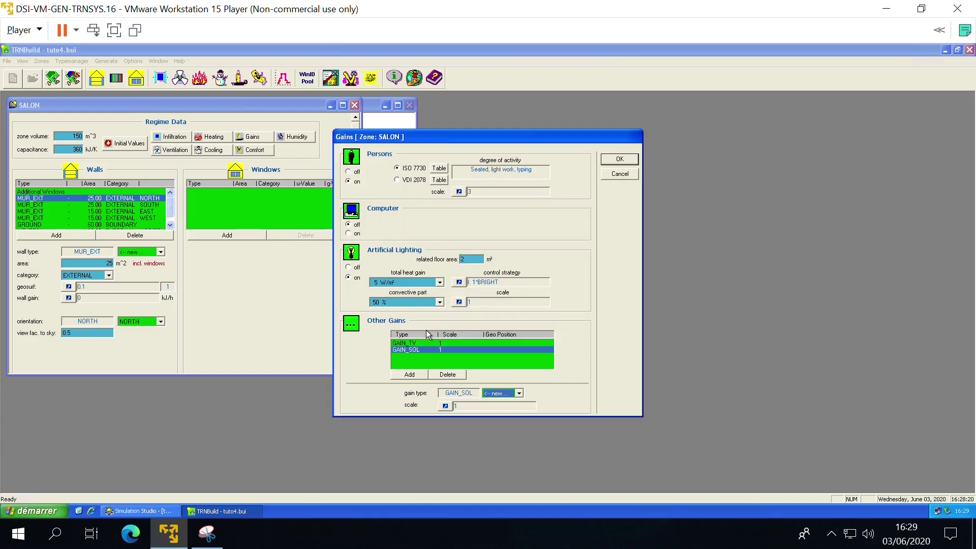
left_click(620, 174)
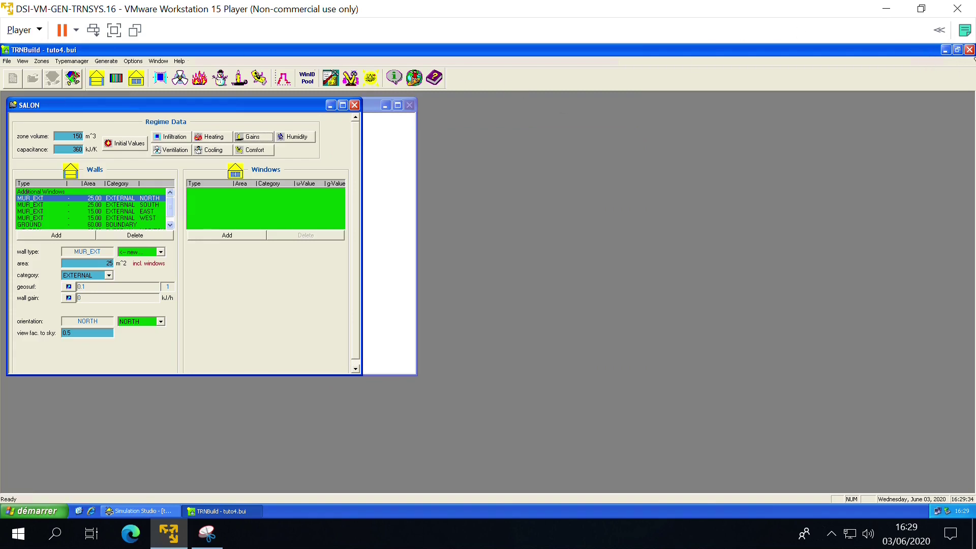
Step: Exit TRNBuild to return to Simulation Studio and update the Building's variable list
left_click(969, 49)
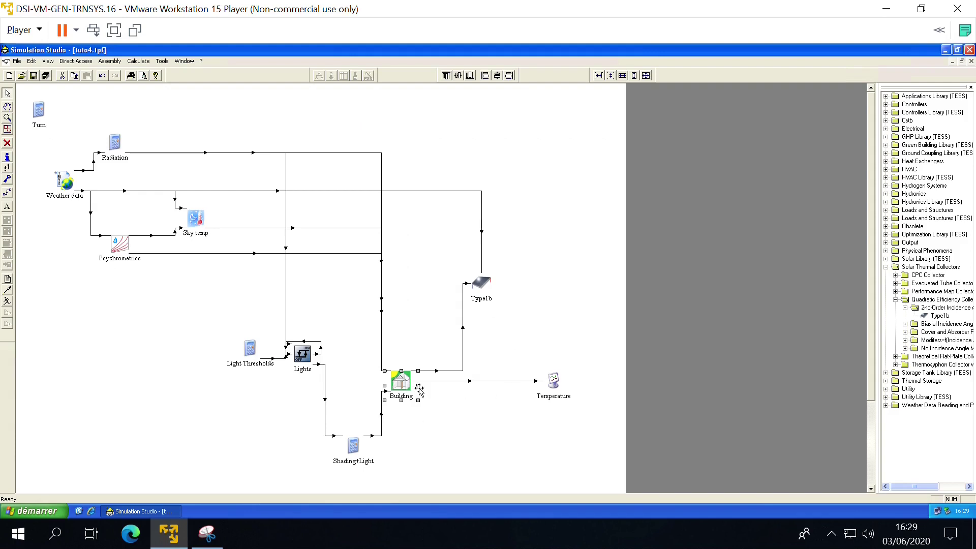
right_click(408, 385)
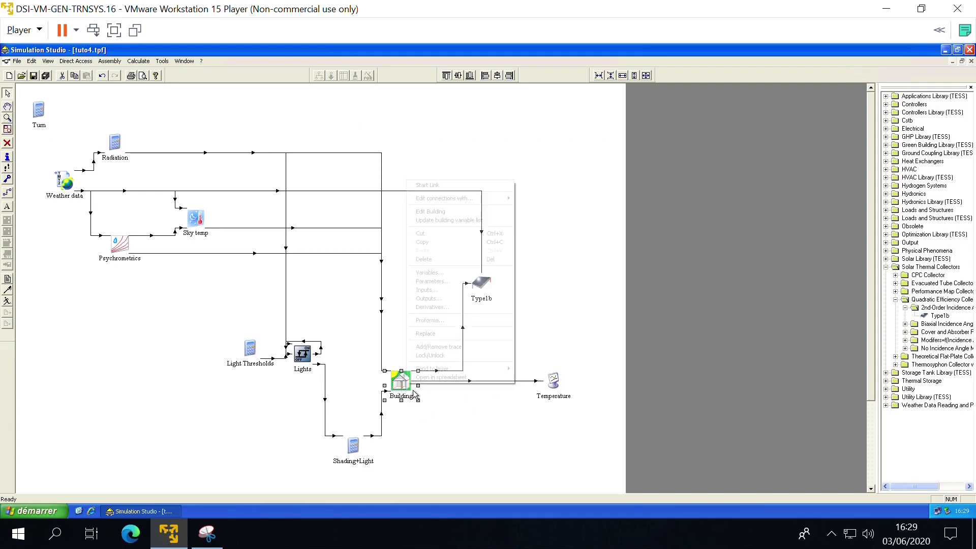
left_click(441, 223)
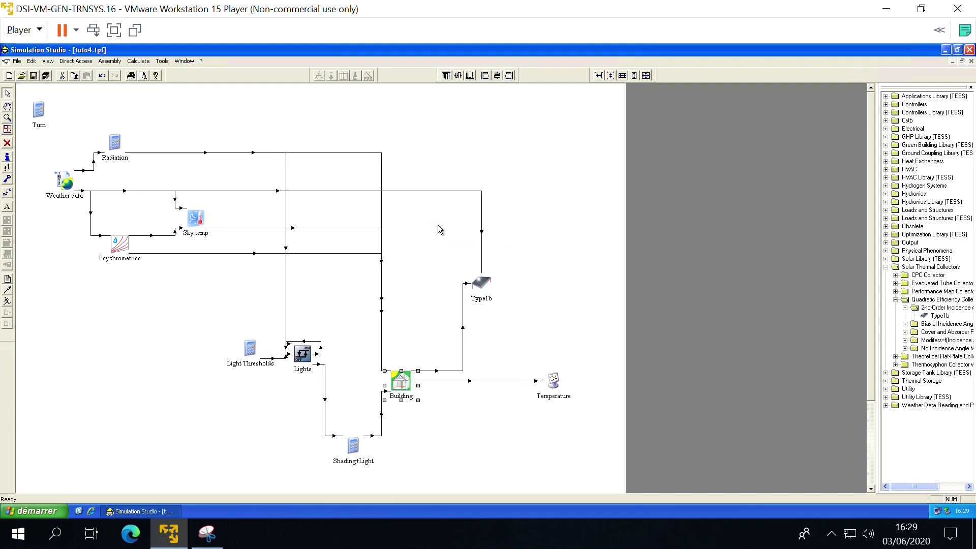
Step: Link Type1b to Building and connect its Useful energy gain to the GAIN_SOLAIRE input
right_click(487, 294)
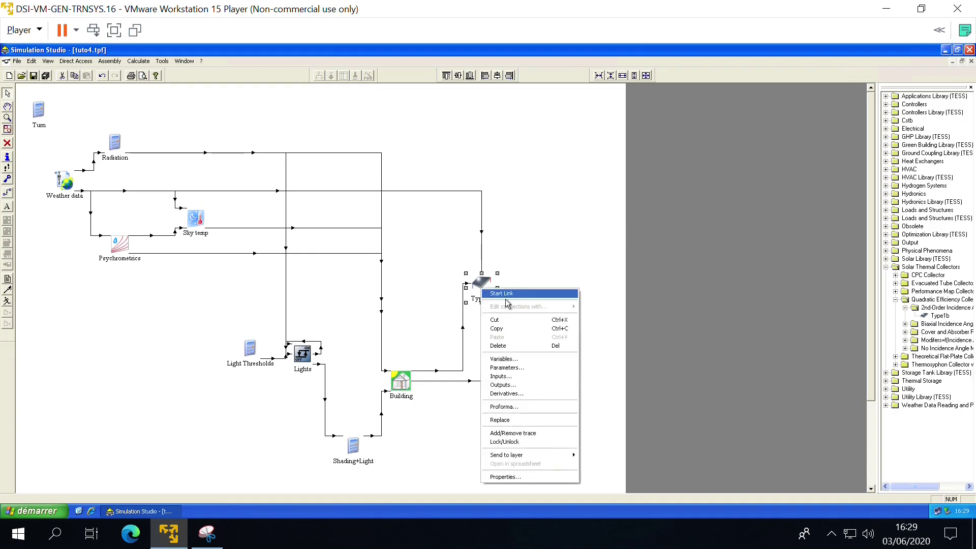
left_click(490, 294)
left_click(404, 374)
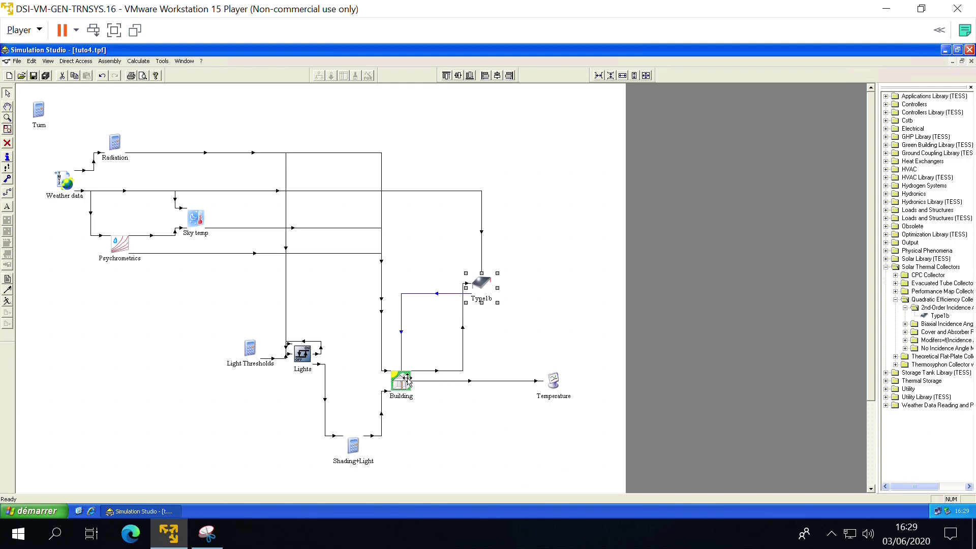
double_click(408, 310)
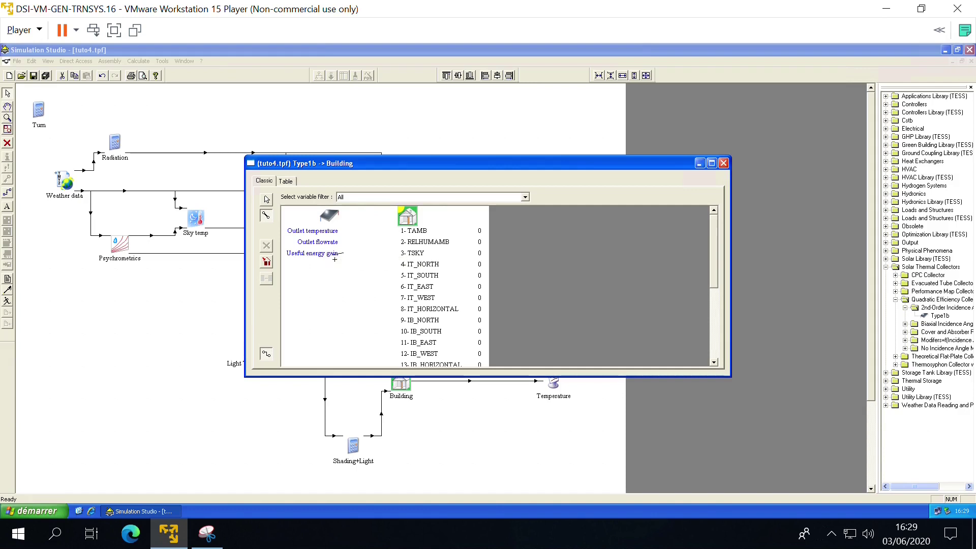
left_click_drag(335, 254, 437, 363)
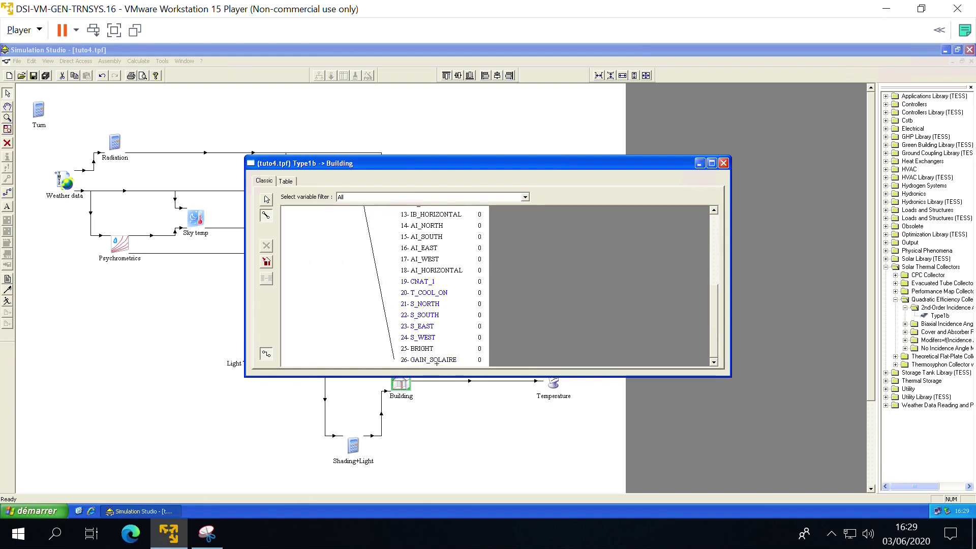
left_click(727, 167)
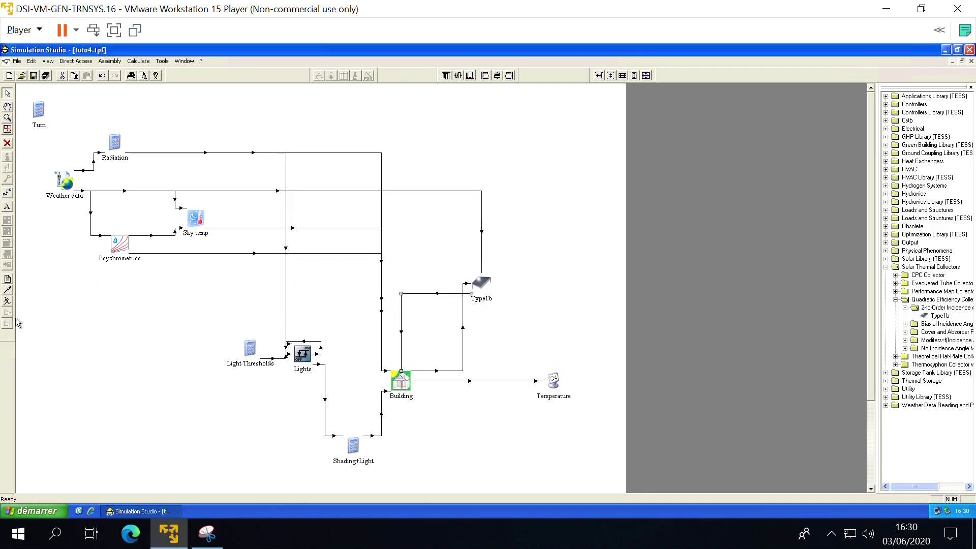
Step: Run the simulation and keep the online plotter open once the calculations finish
left_click(8, 302)
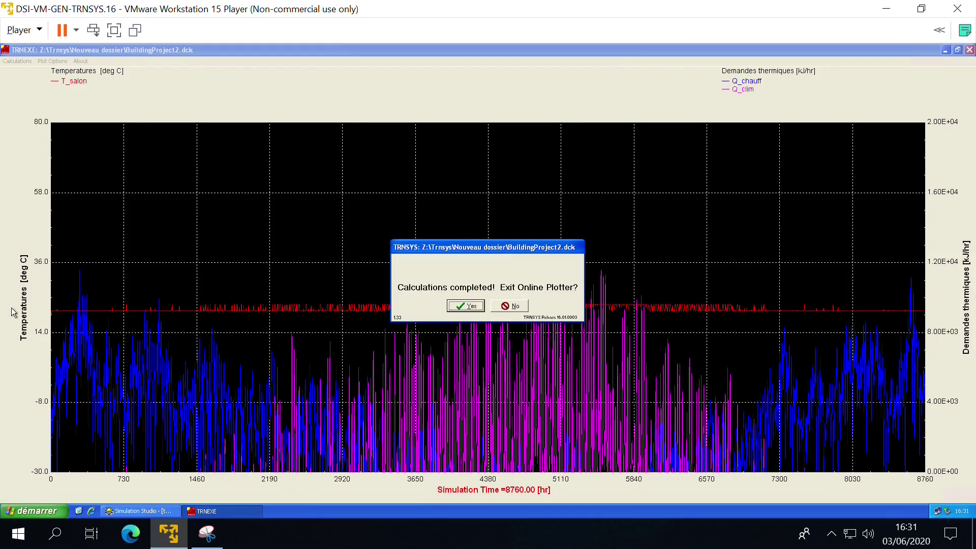
left_click(509, 306)
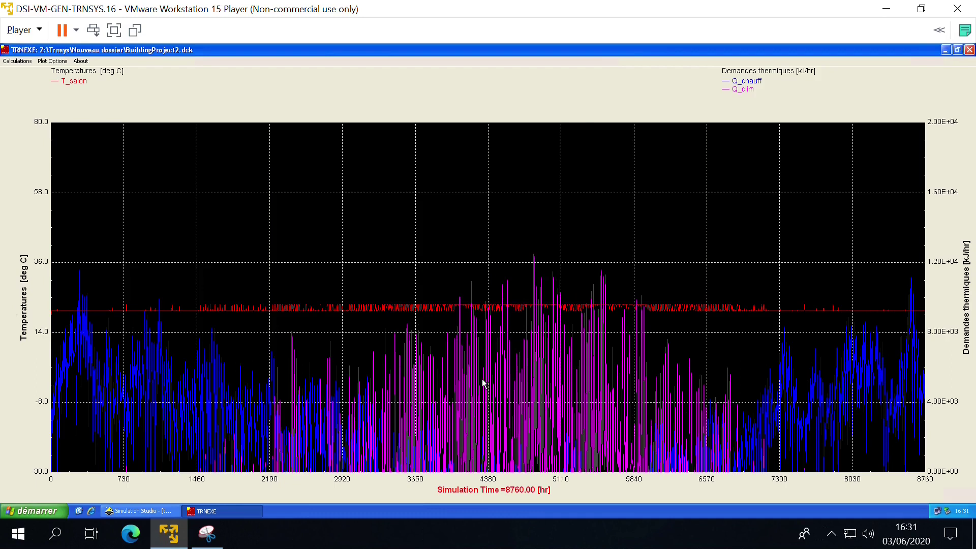